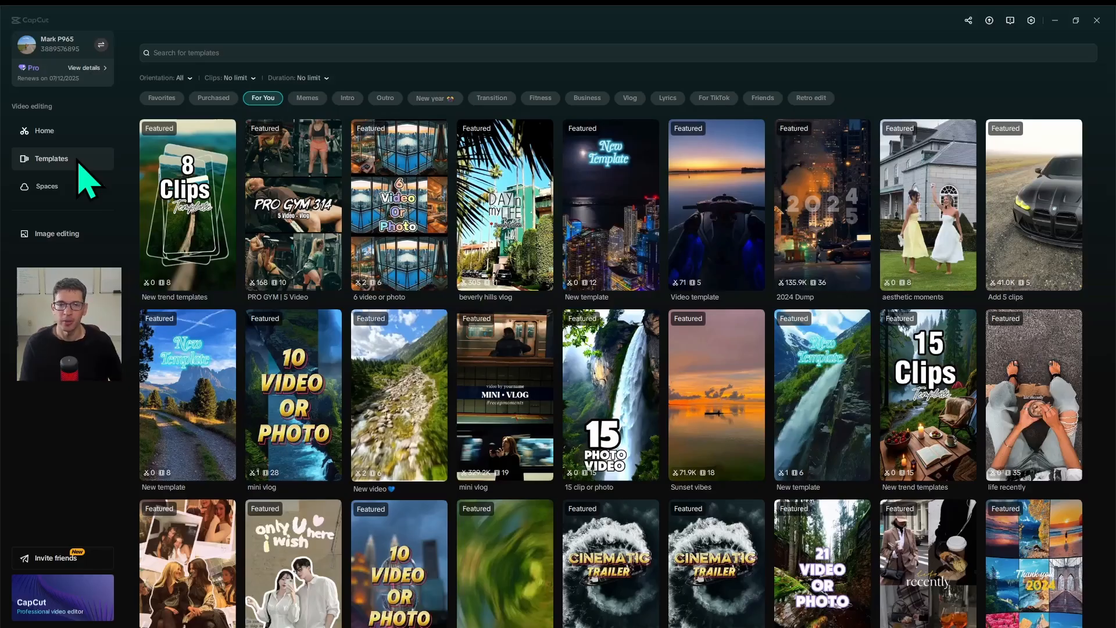
- Browse the Favorites, Purchased and For You template categories, ending in the Memes category
click(171, 98)
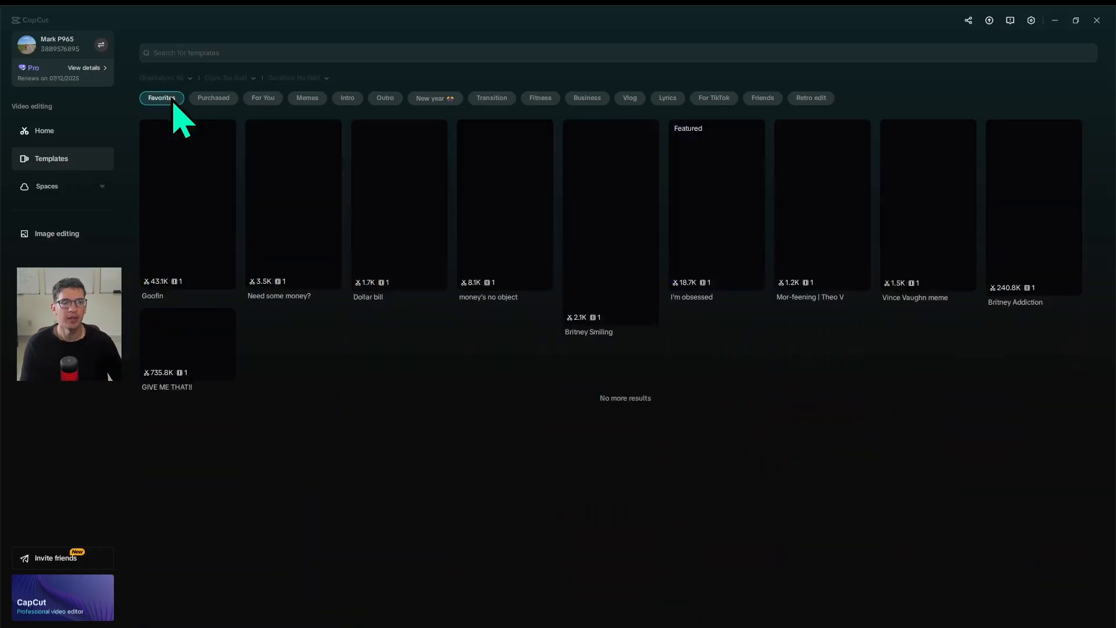
click(226, 100)
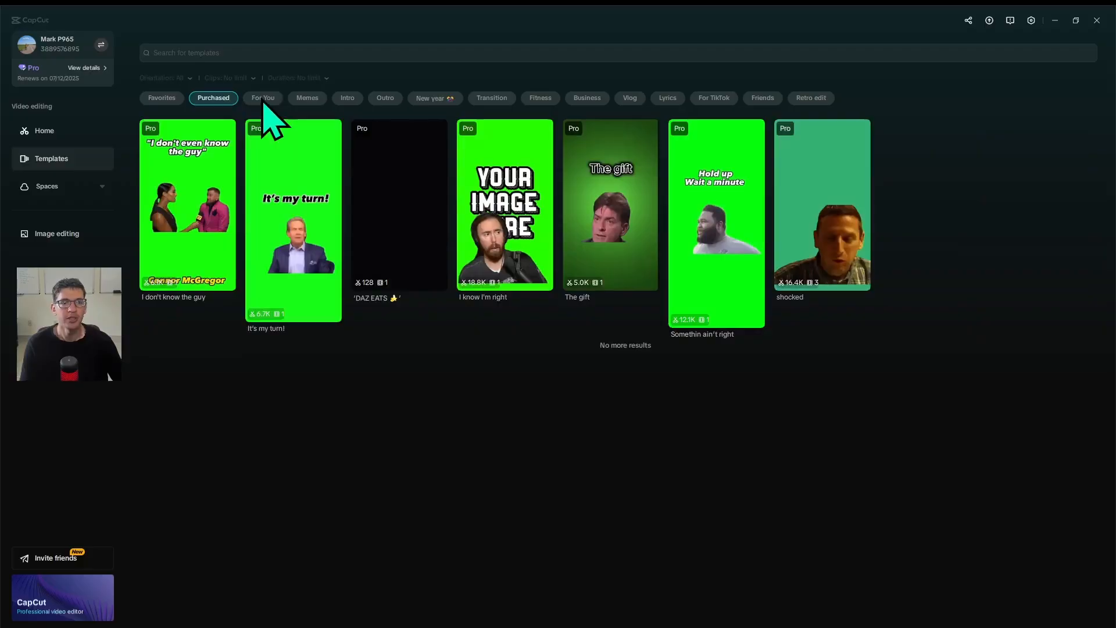
click(265, 100)
click(306, 99)
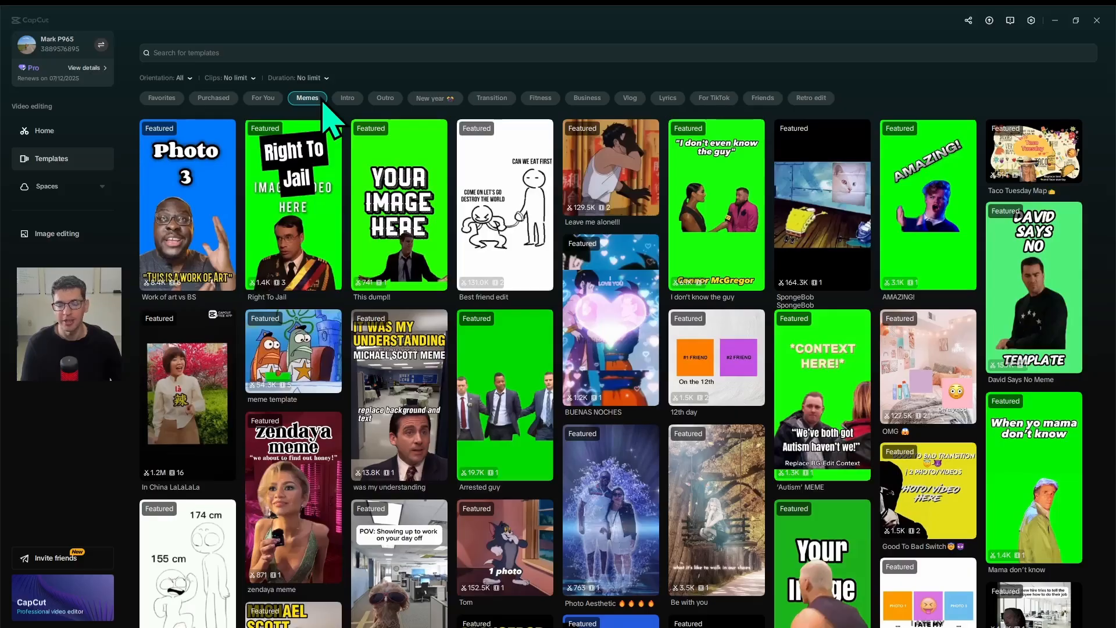
- Look through the meme templates and open the Dodgeball Meme template for editing
mouse_move(423, 390)
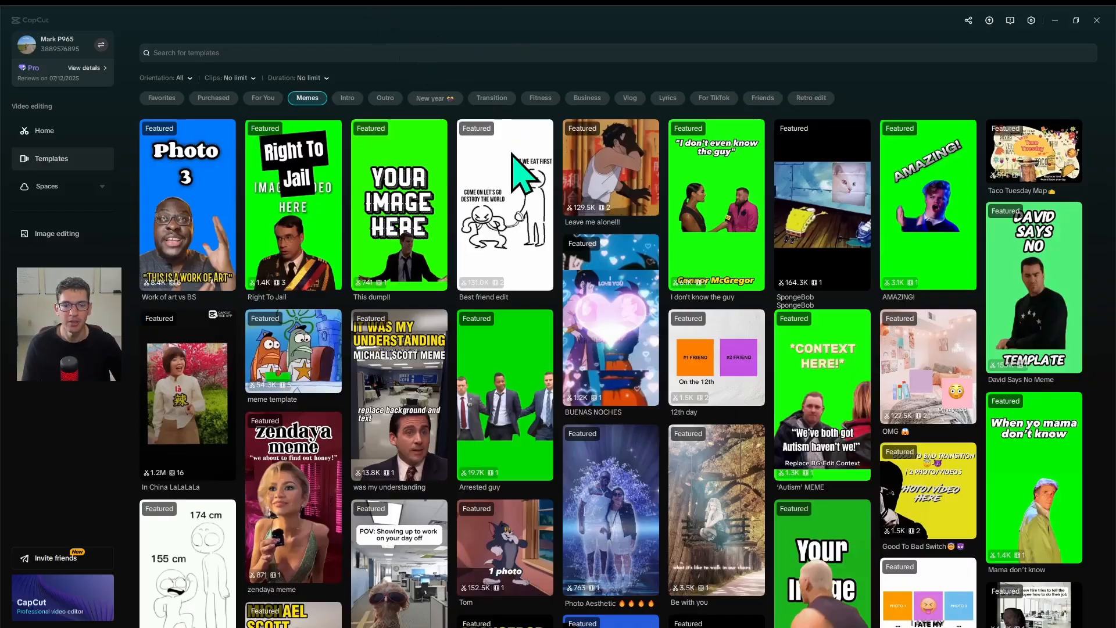
scroll(511, 155, down, 6)
scroll(419, 210, down, 7)
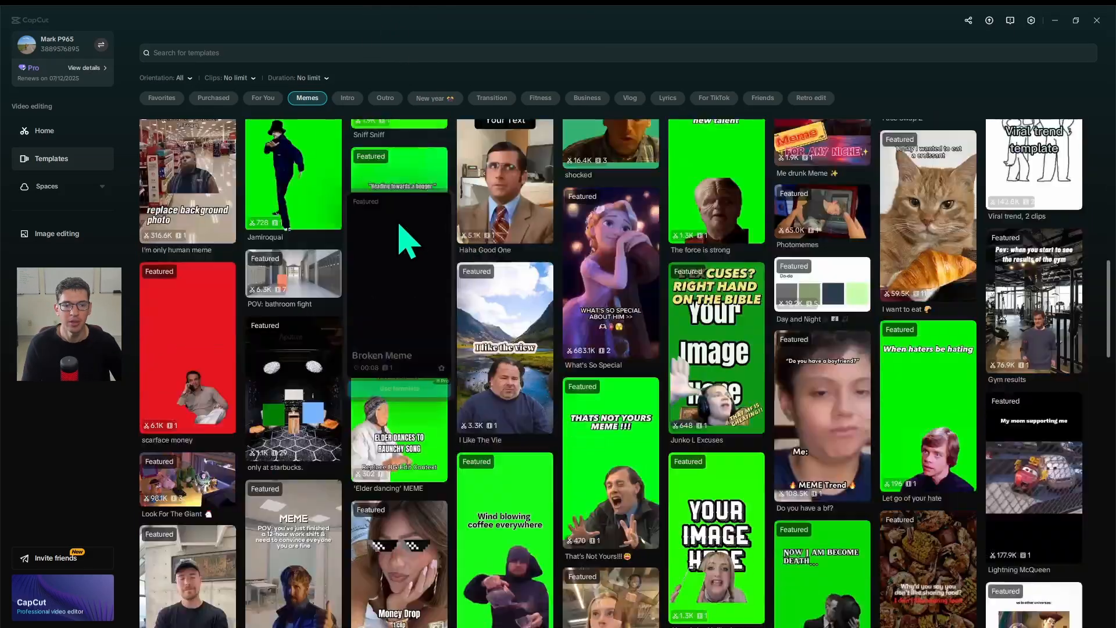
mouse_move(399, 237)
scroll(424, 215, down, 7)
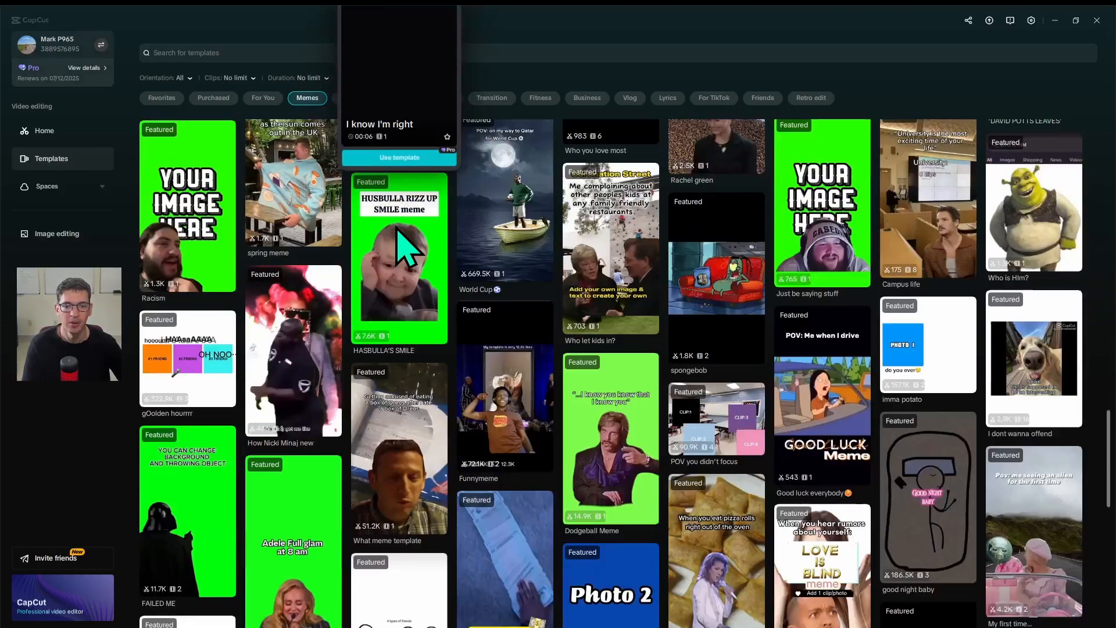
scroll(407, 244, down, 3)
mouse_move(635, 249)
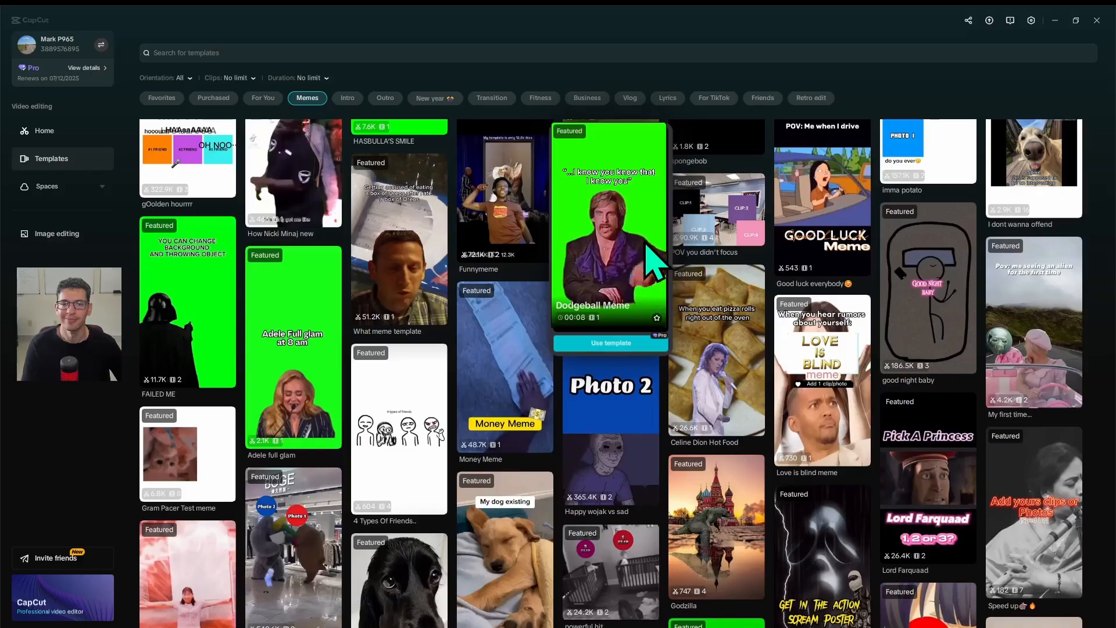
click(620, 342)
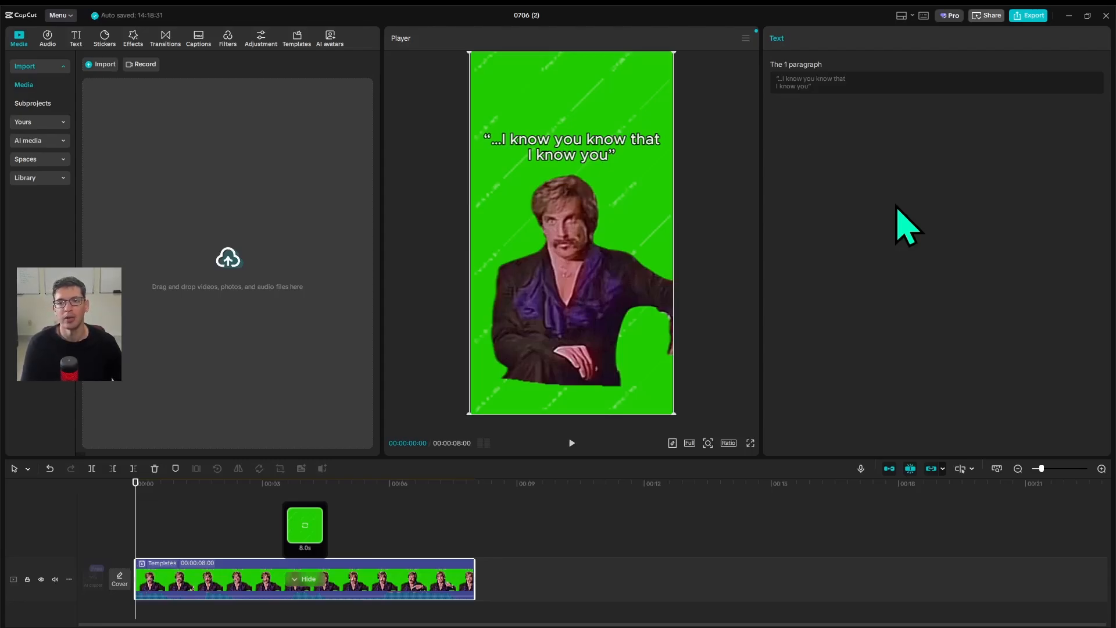
- Clear the caption text in the template's first paragraph
click(842, 88)
key(ctrl+a)
key(BackSpace)
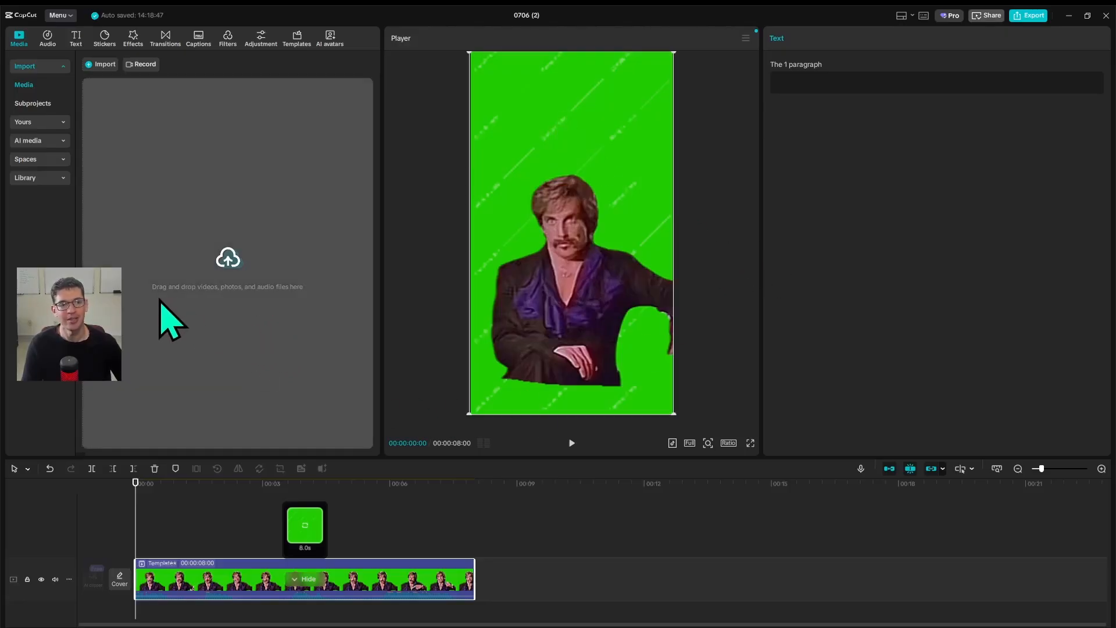
- Import the Empty Board Room image and put it in the template's green 8-second media placeholder
click(272, 306)
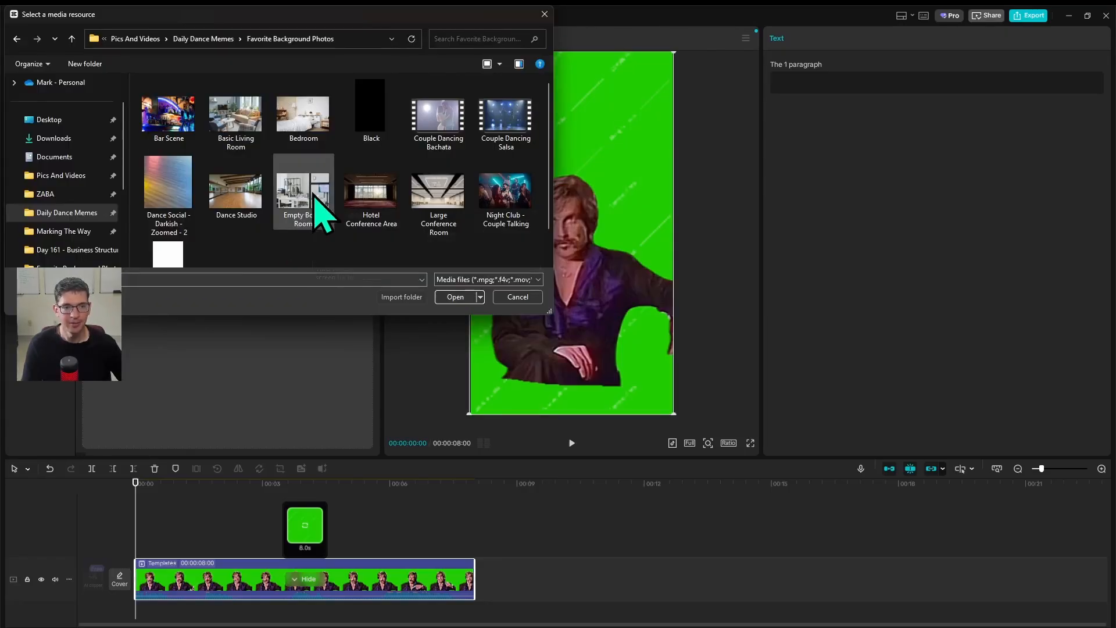
double_click(314, 194)
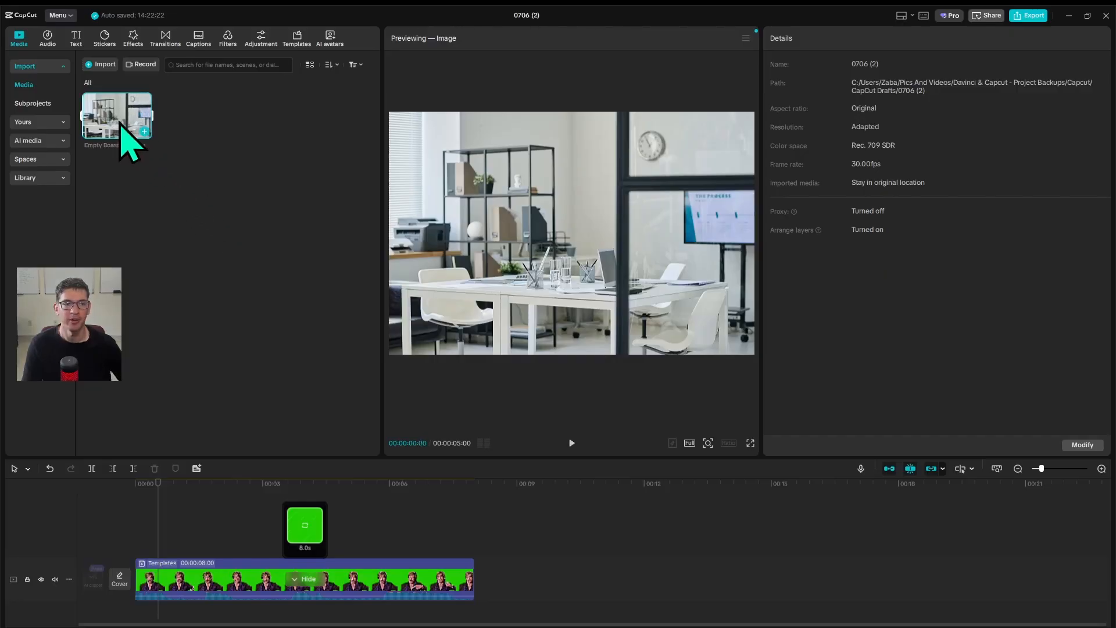
drag(111, 115, 220, 266)
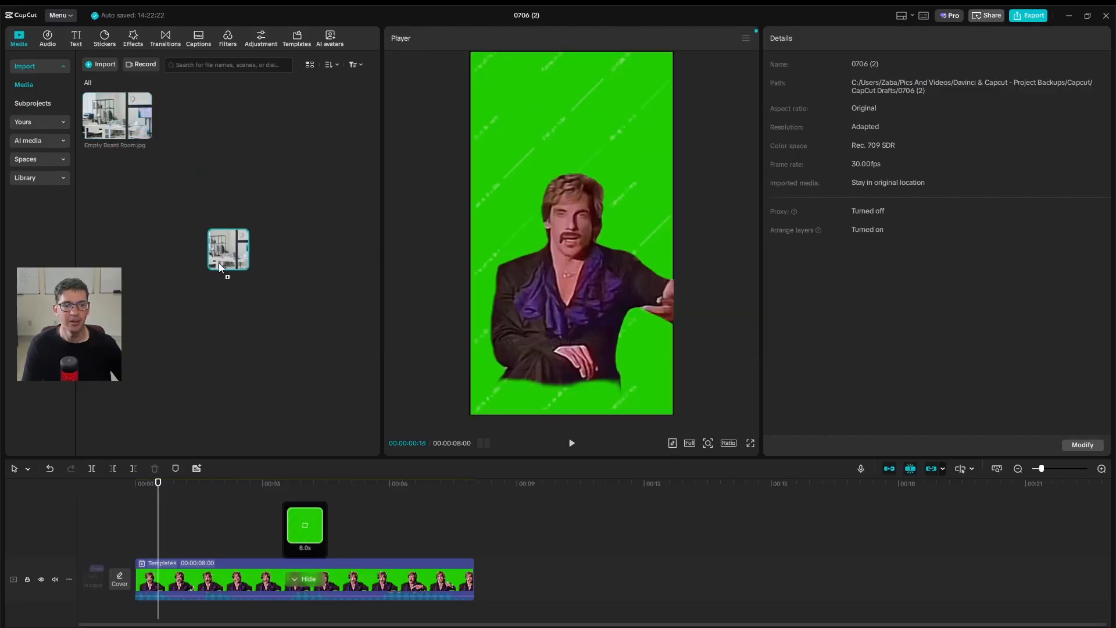
drag(319, 560, 302, 541)
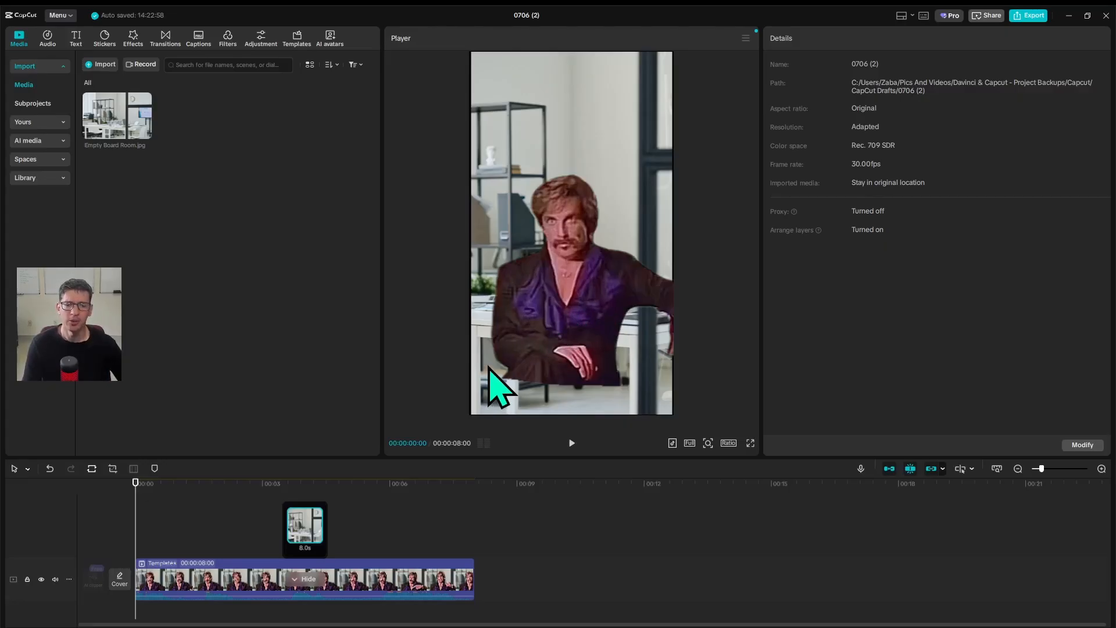
- Move the template's embedded background image completely off the left side of the canvas, to about X -2399, Y 0
click(304, 547)
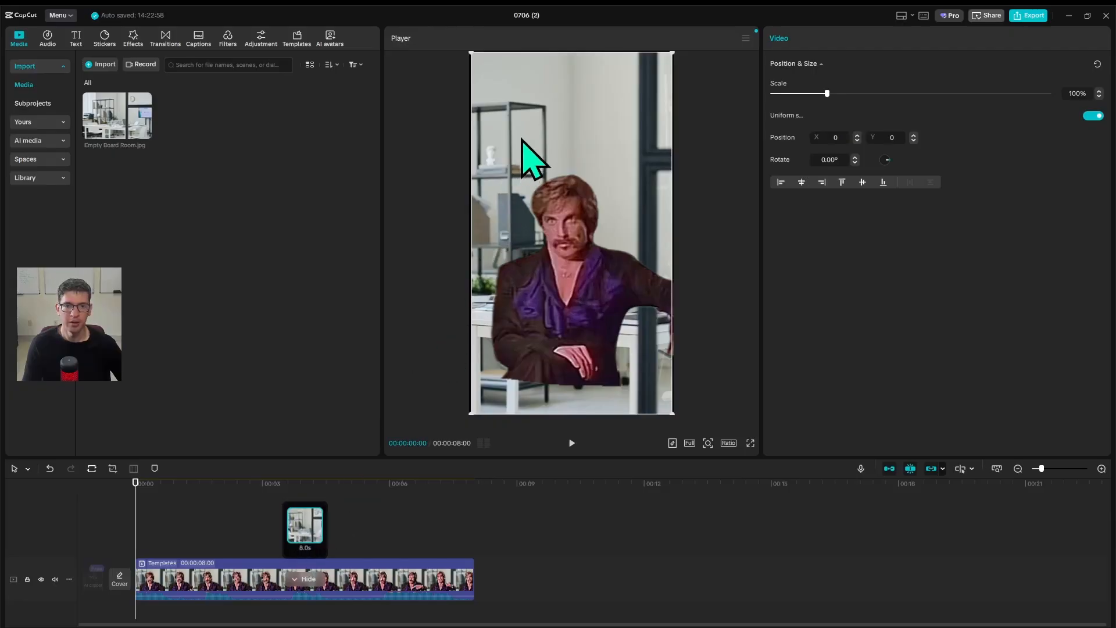
drag(522, 140, 295, 142)
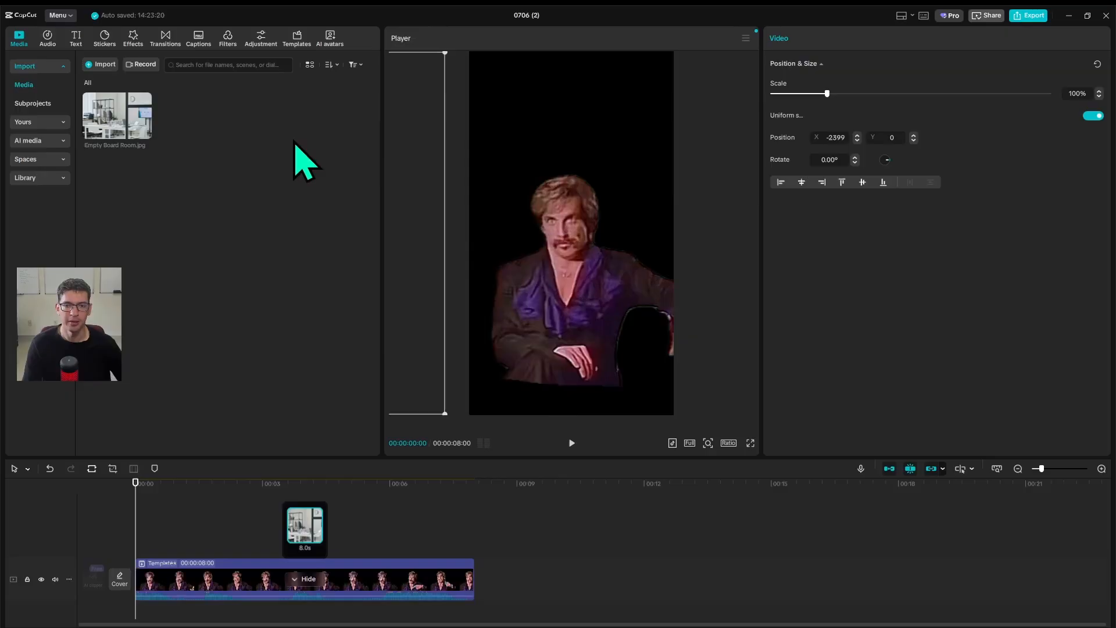
click(716, 160)
- Add Empty Board Room.jpg to the timeline as a separate 8-second clip beneath the template clip
drag(129, 125, 136, 547)
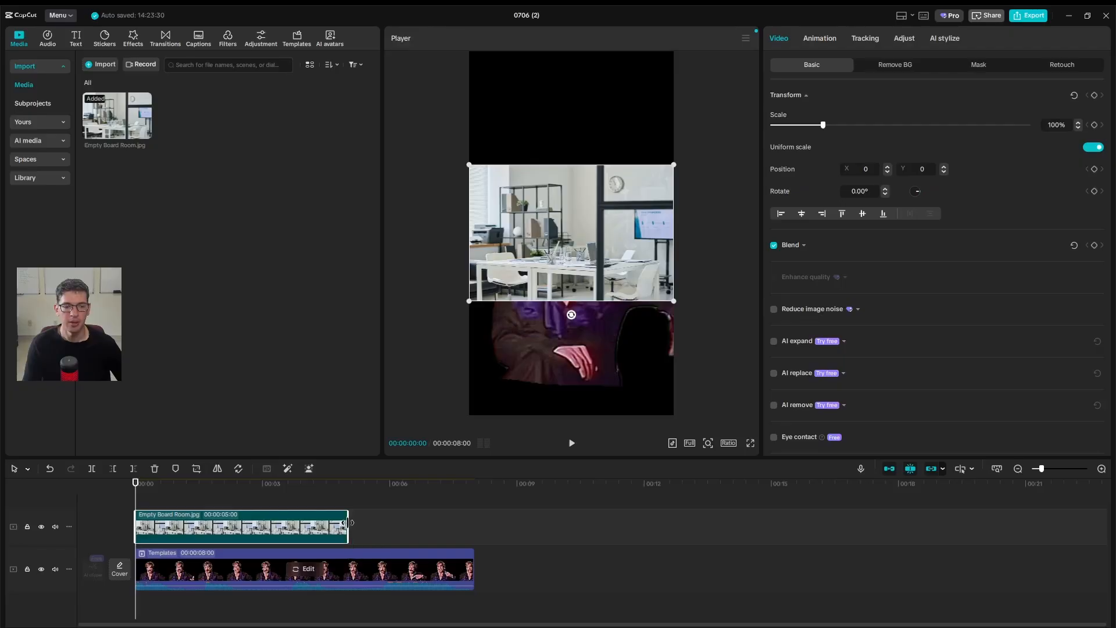
drag(351, 525, 474, 526)
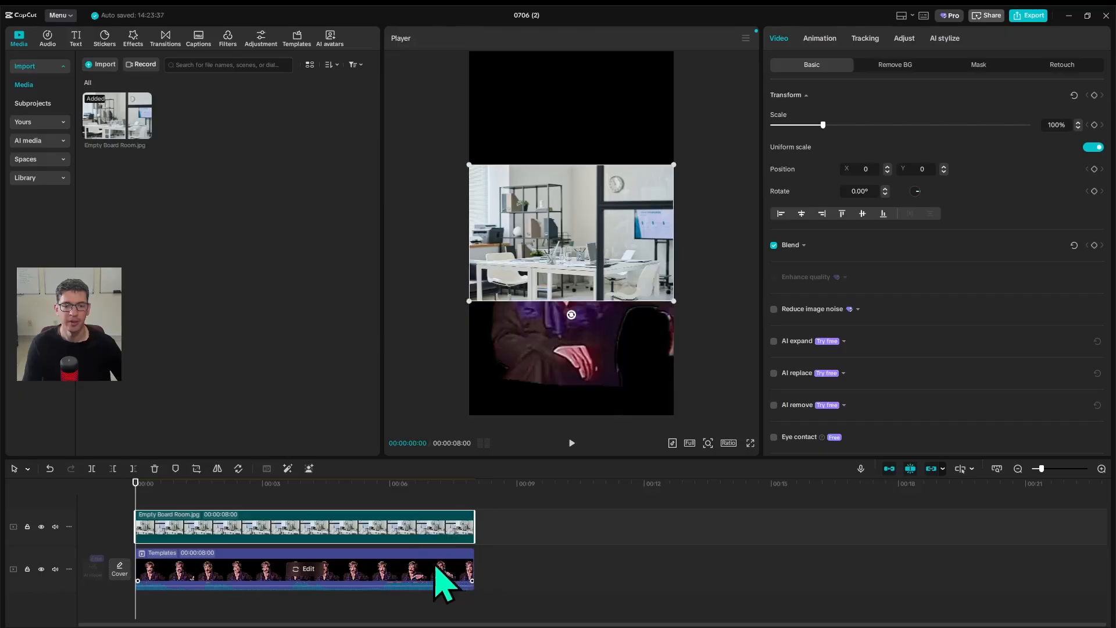
click(410, 565)
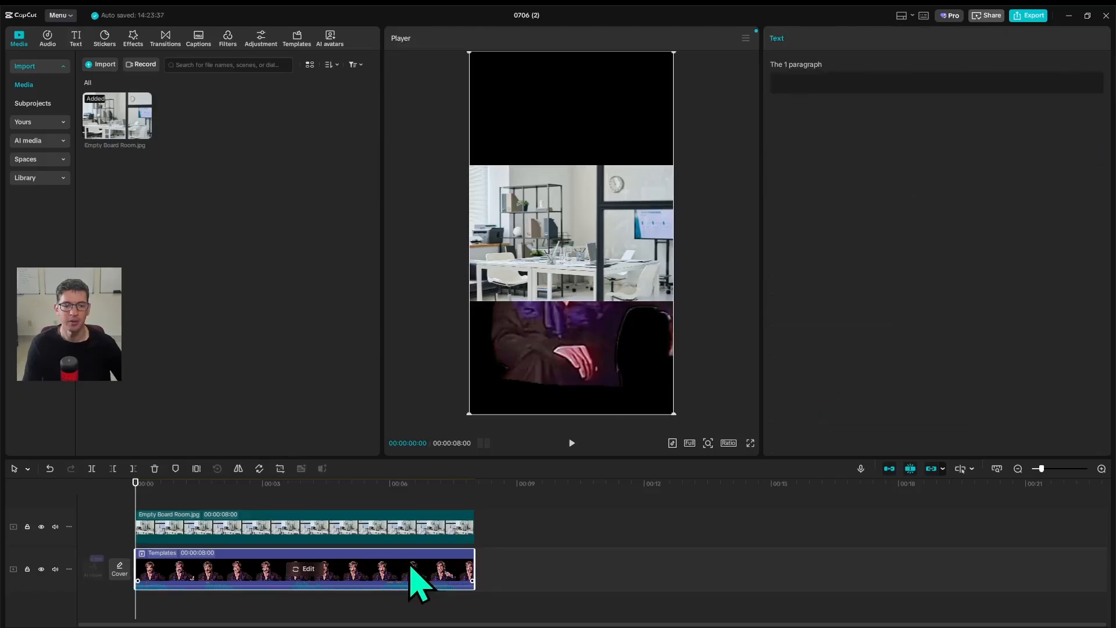
drag(400, 563, 391, 516)
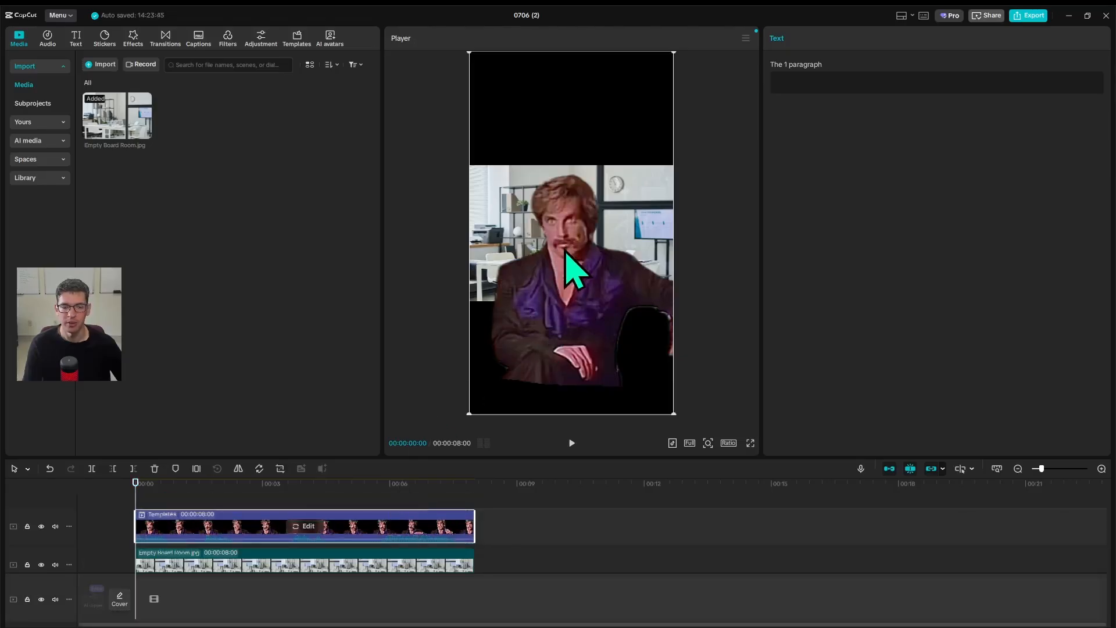
- Enlarge the board room clip to about 278% and reposition it to about X 1672, Y -81 so it fills the frame
click(407, 545)
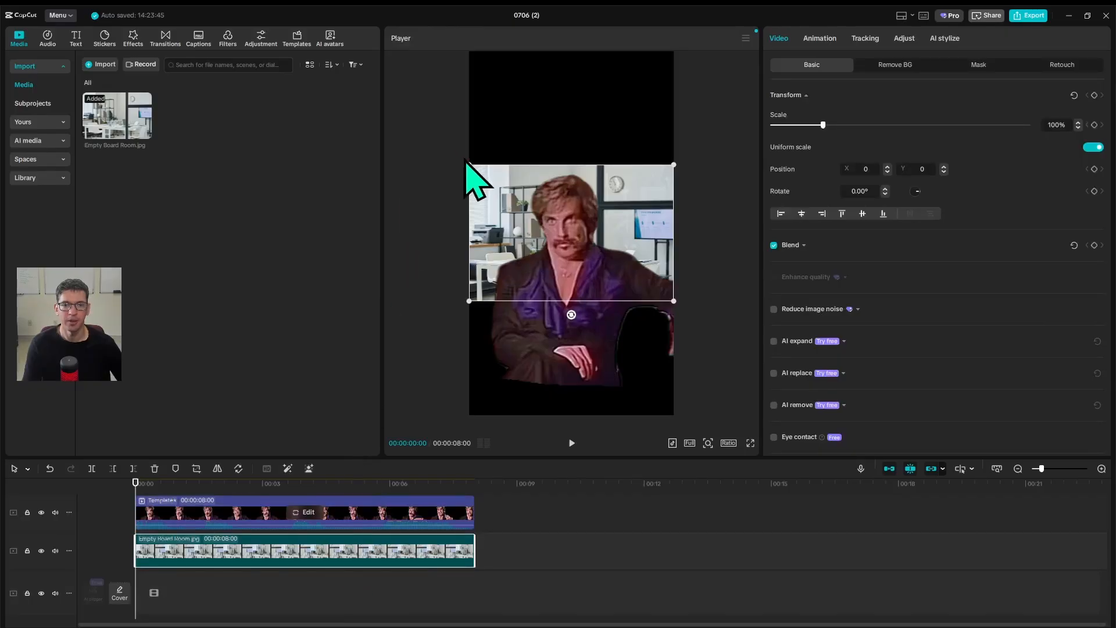
drag(470, 161, 203, 19)
drag(533, 99, 661, 105)
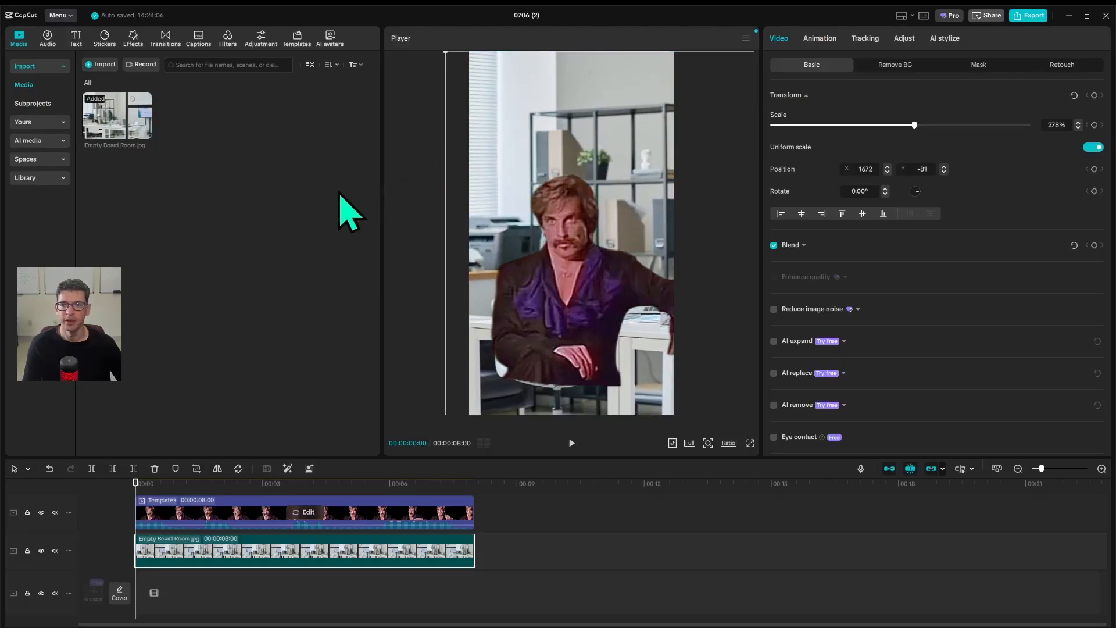
- Compare the editing options available for the template's embedded element with those of the separate board room clip
click(411, 182)
click(619, 130)
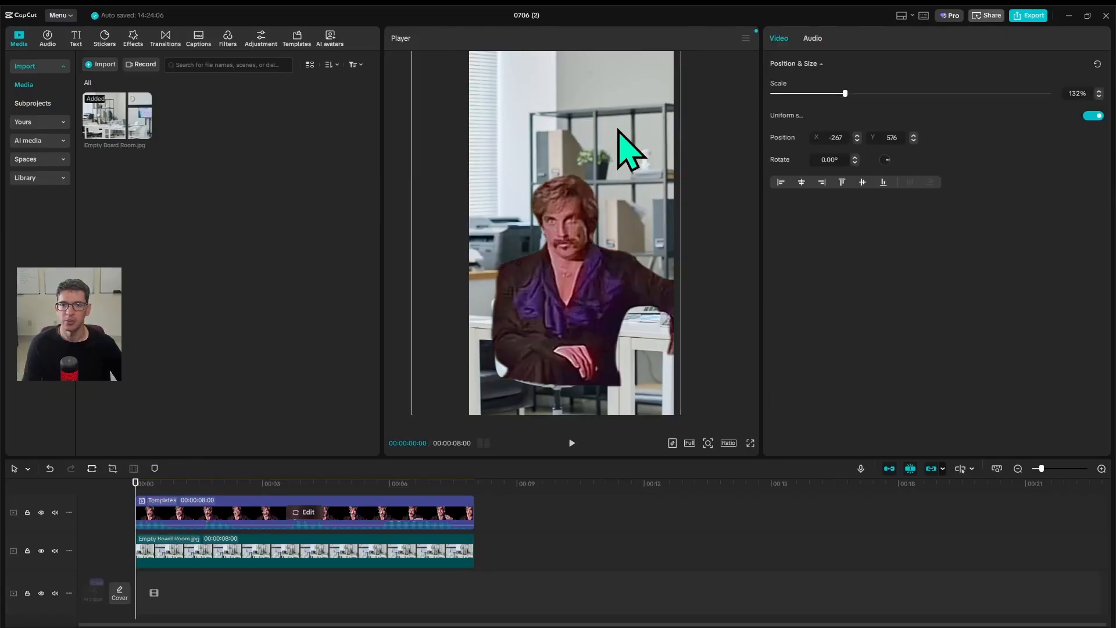
click(393, 541)
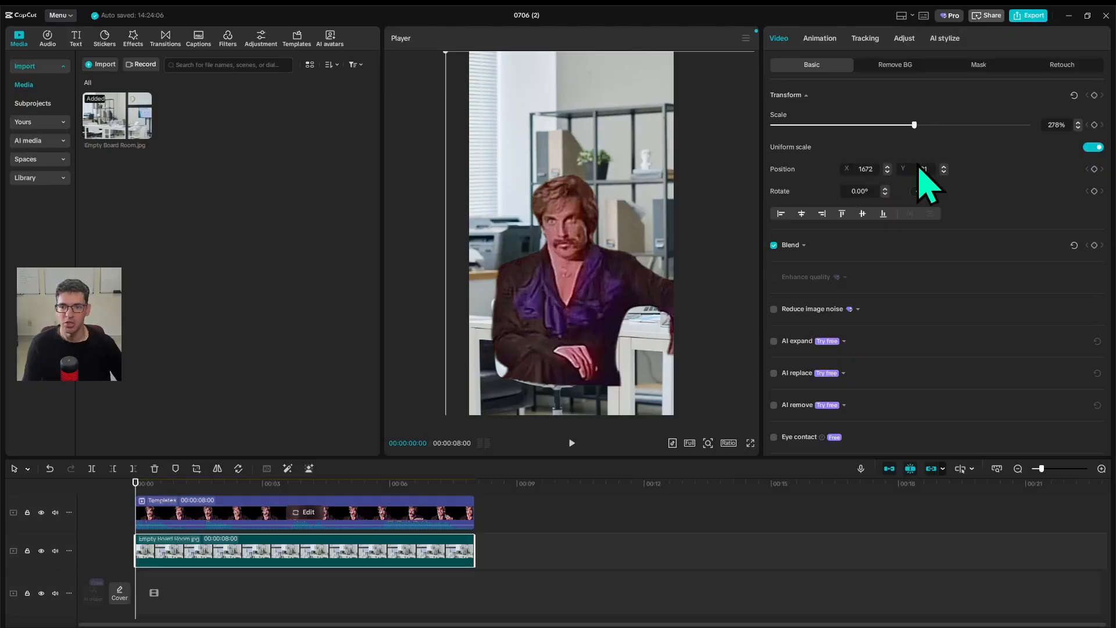
scroll(942, 325, down, 3)
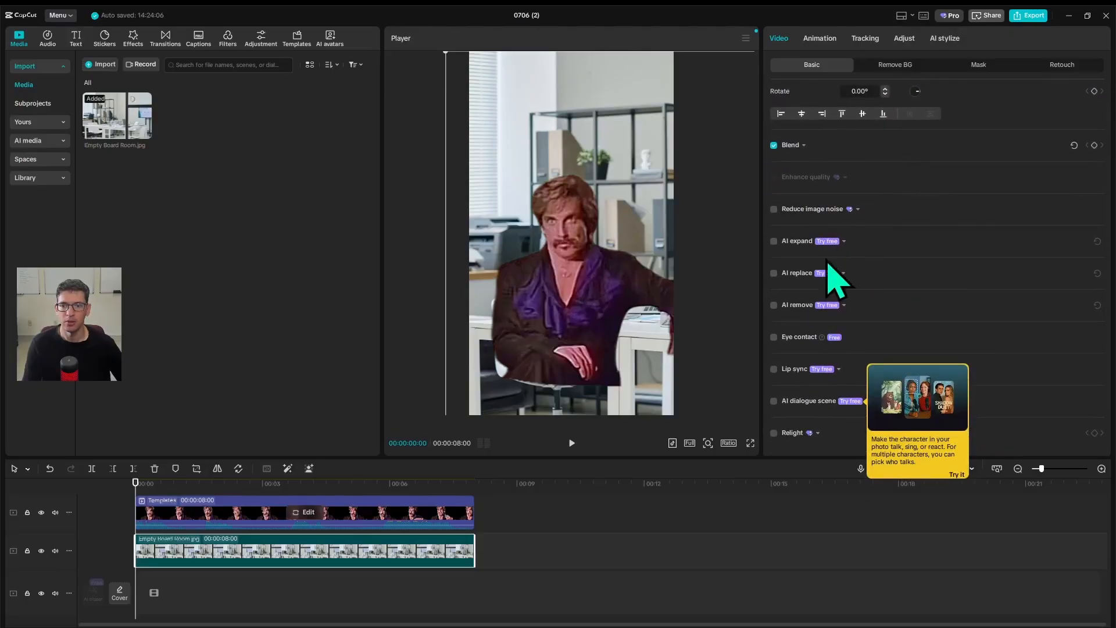
scroll(910, 314, up, 3)
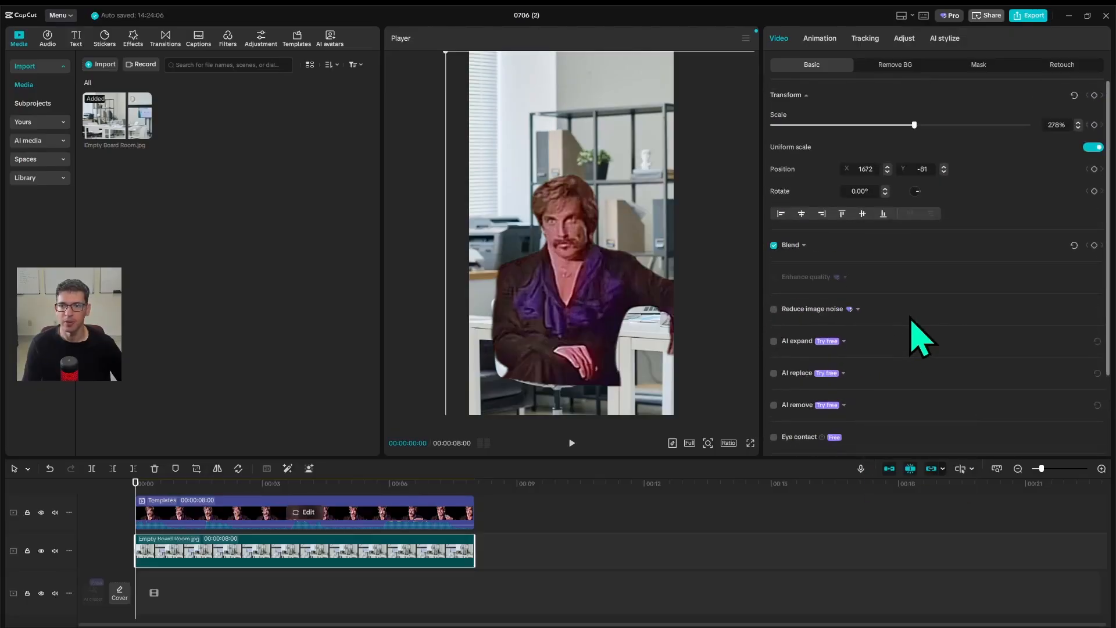
scroll(895, 355, down, 1)
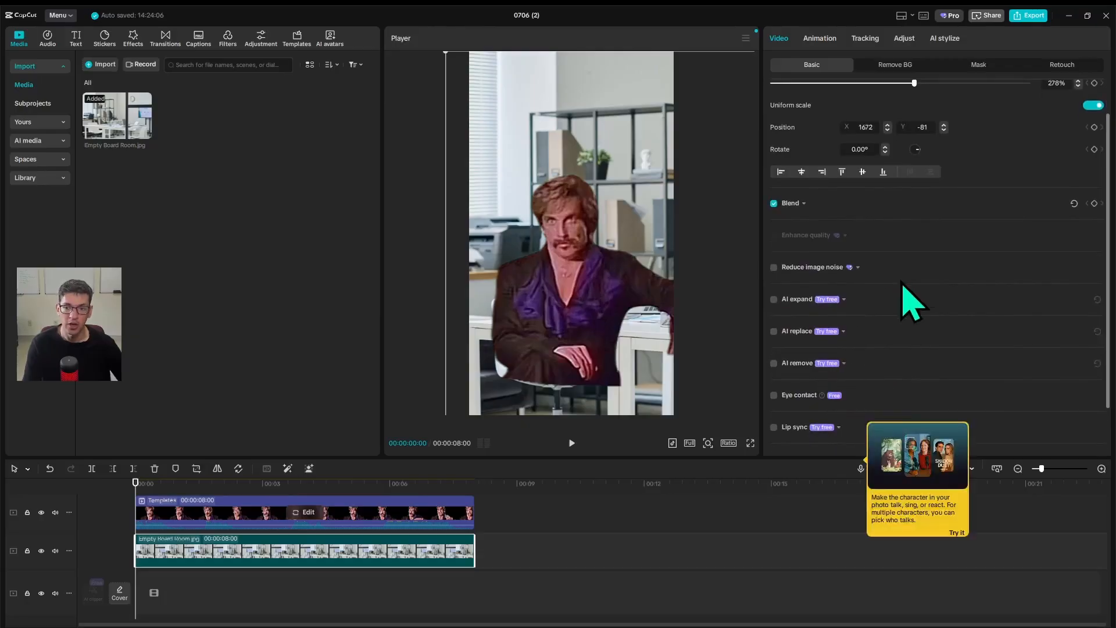
scroll(910, 311, up, 1)
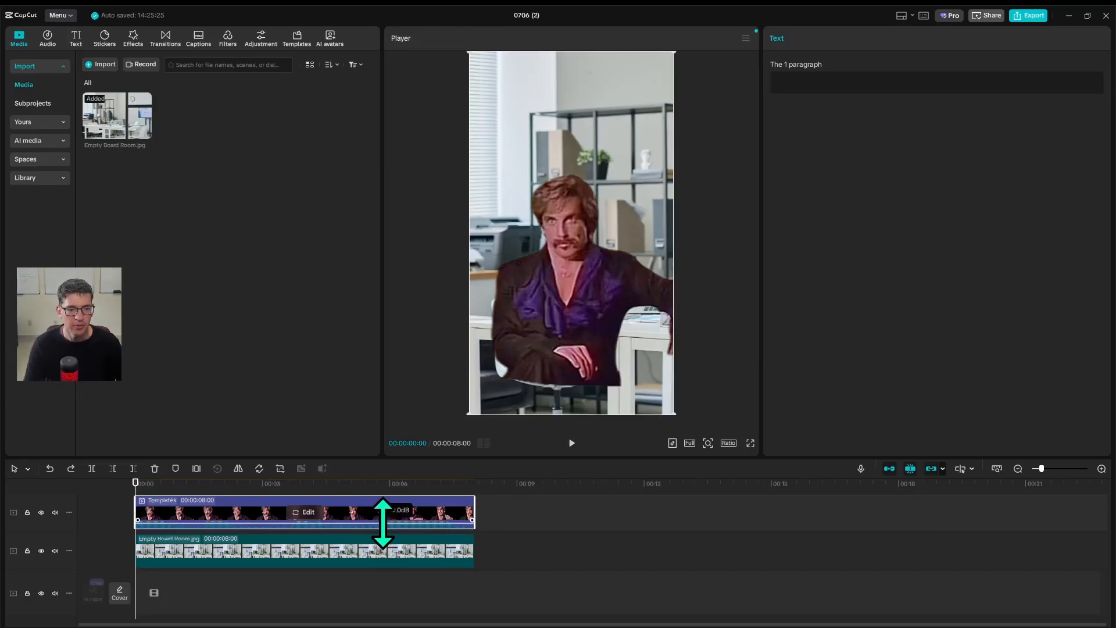
- Adjust the template clip's audio volume on the timeline, undoing the trial boost before setting the level
drag(382, 523, 386, 524)
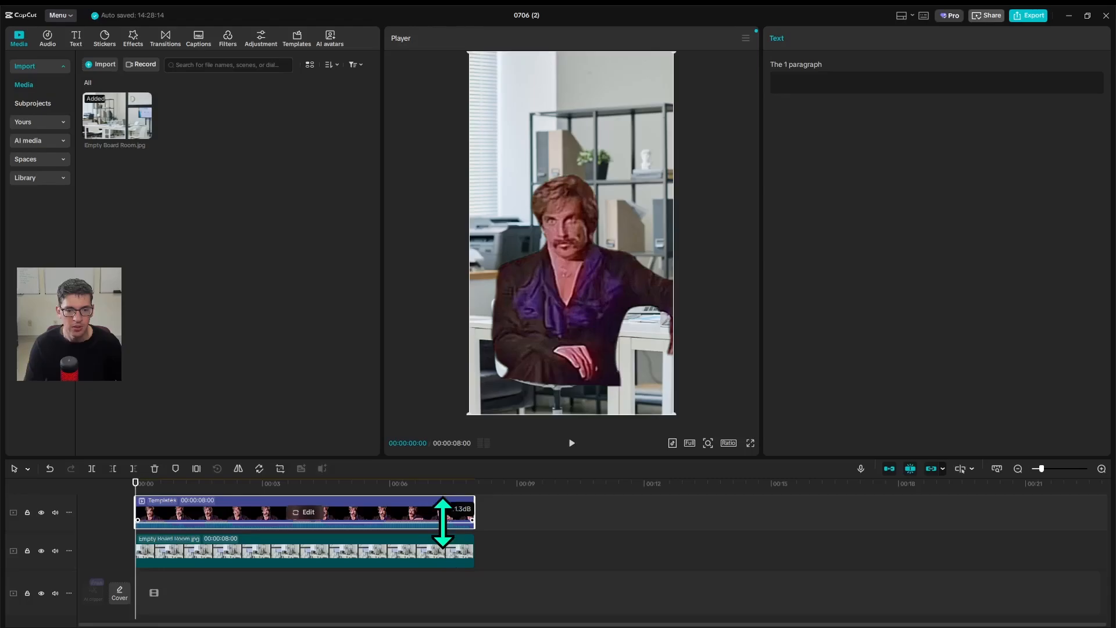
drag(443, 522, 444, 504)
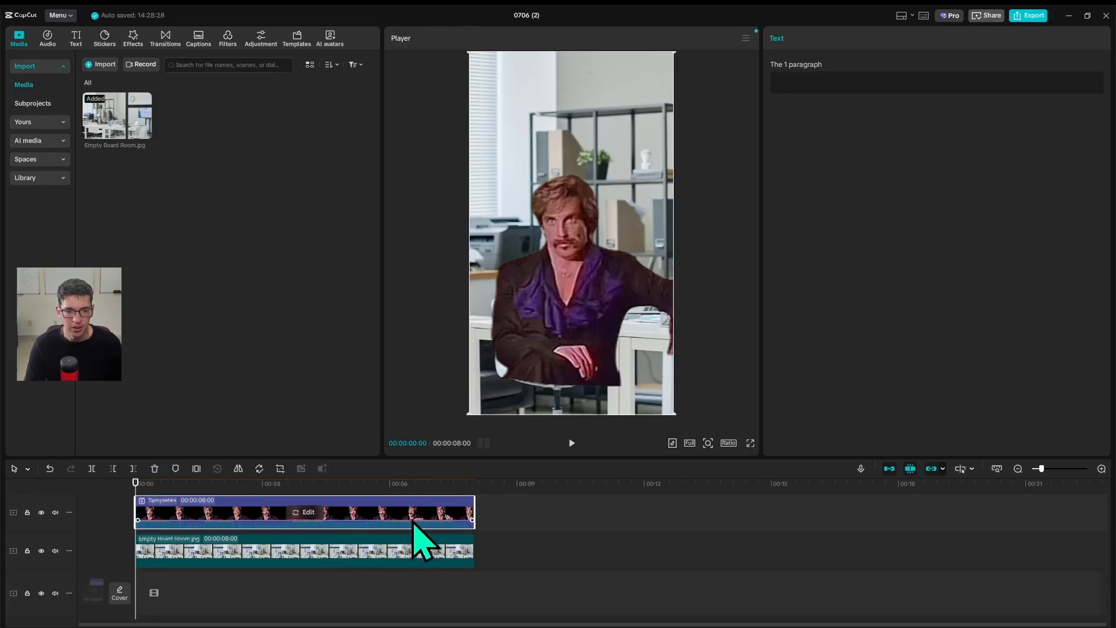
key(ctrl+z)
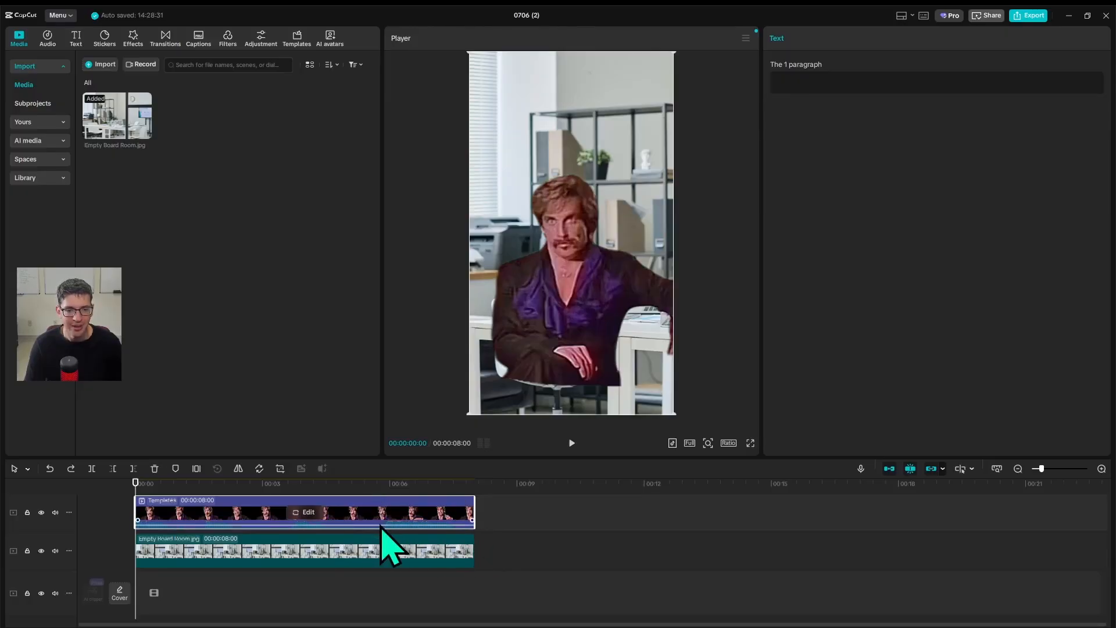
drag(403, 522, 395, 524)
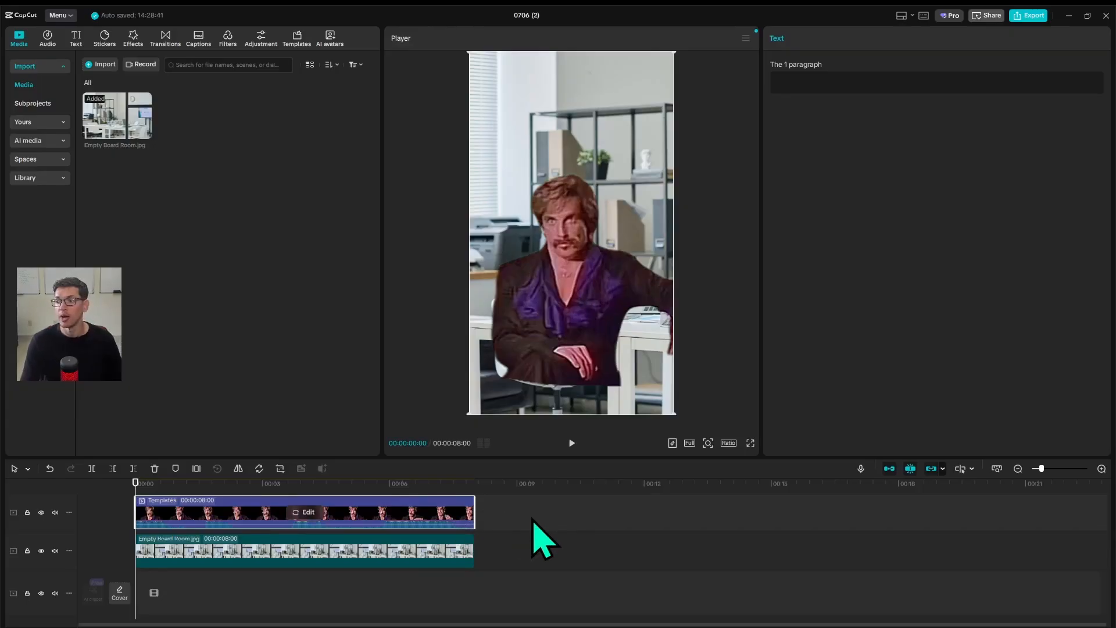
- Review the ending and trim both the template clip and the board room clip to 00:00:07:26
key(space)
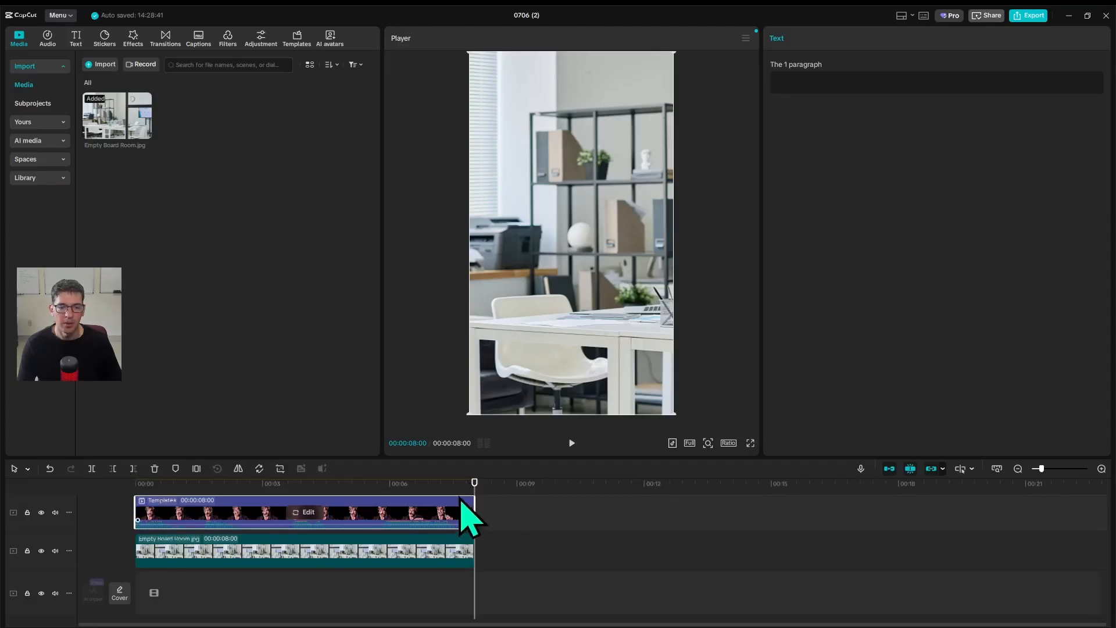
mouse_move(474, 484)
mouse_down()
mouse_move(455, 484)
mouse_move(469, 484)
mouse_up()
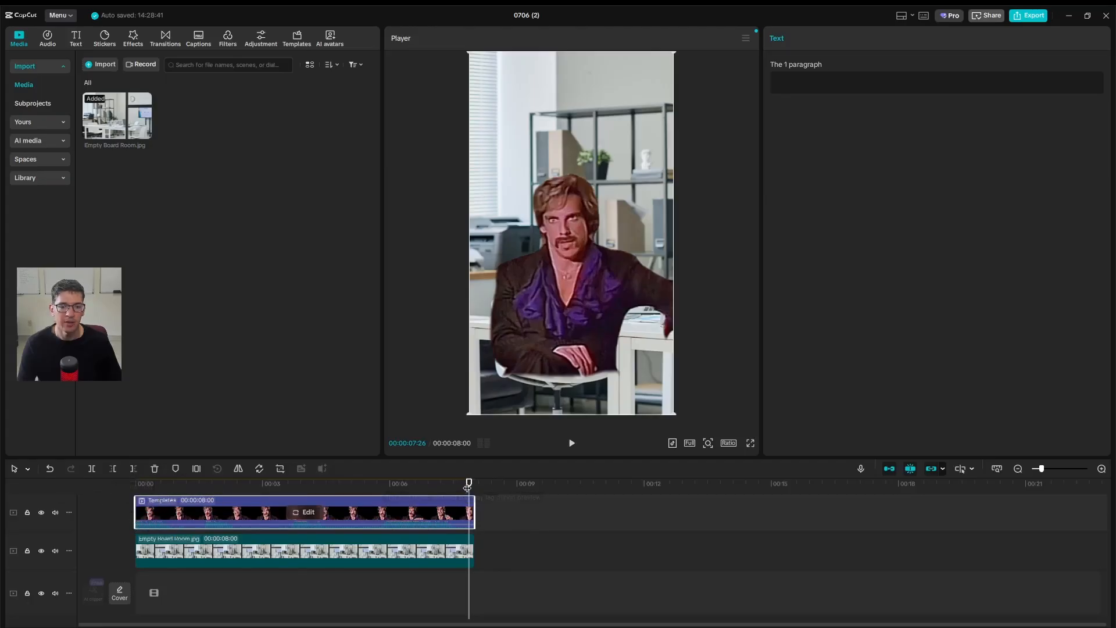
click(134, 469)
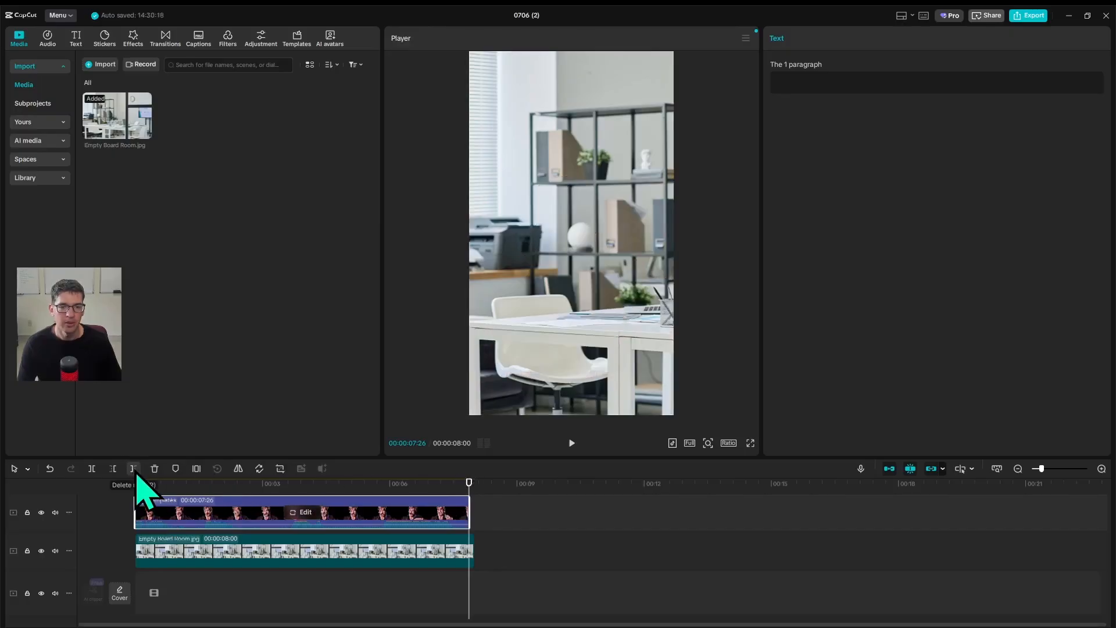
click(461, 558)
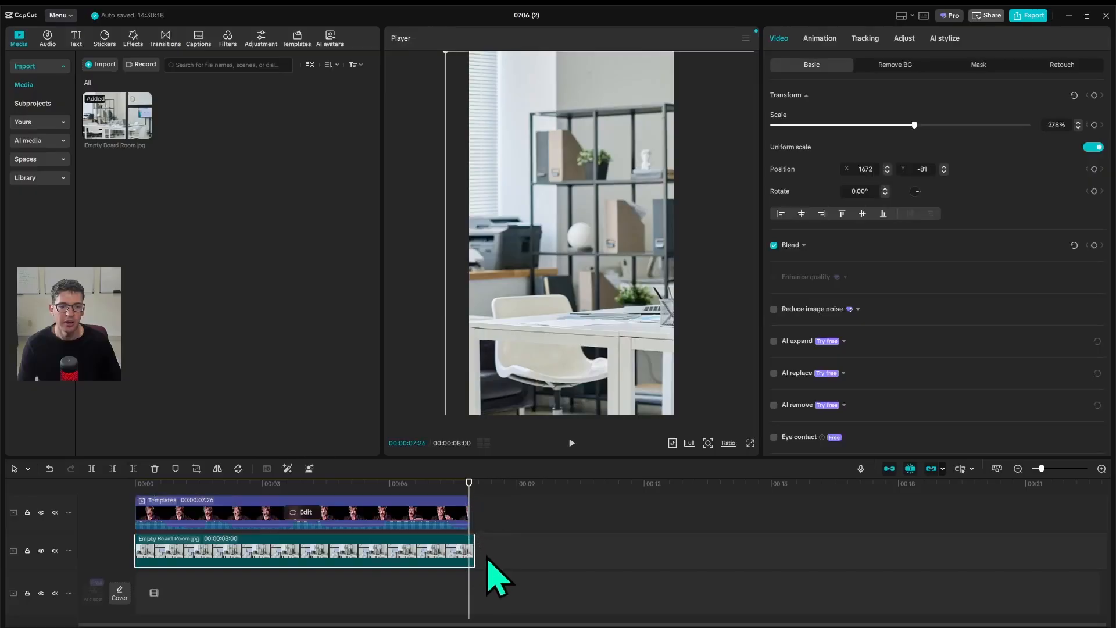
drag(474, 544, 470, 546)
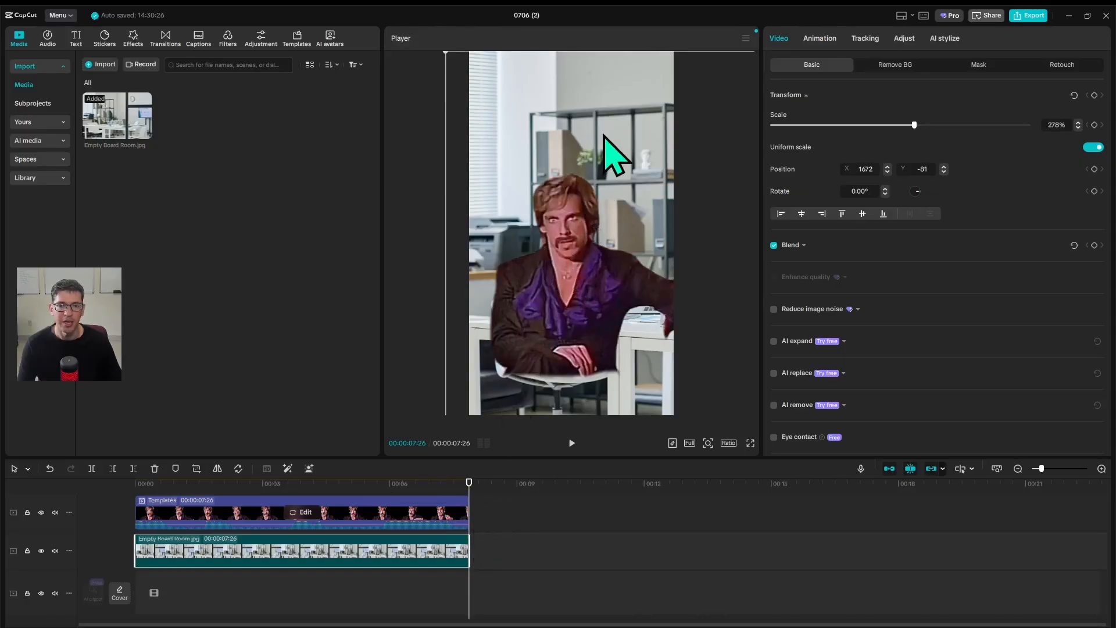
click(393, 270)
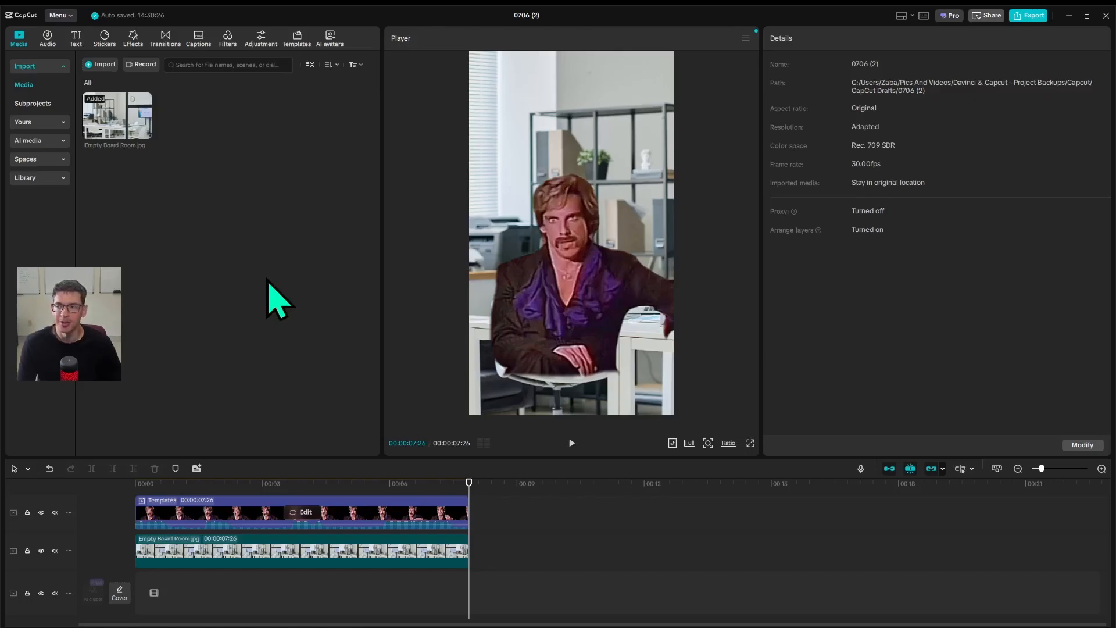
- Add a default text layer spanning the whole video and position it above the man's head
click(73, 45)
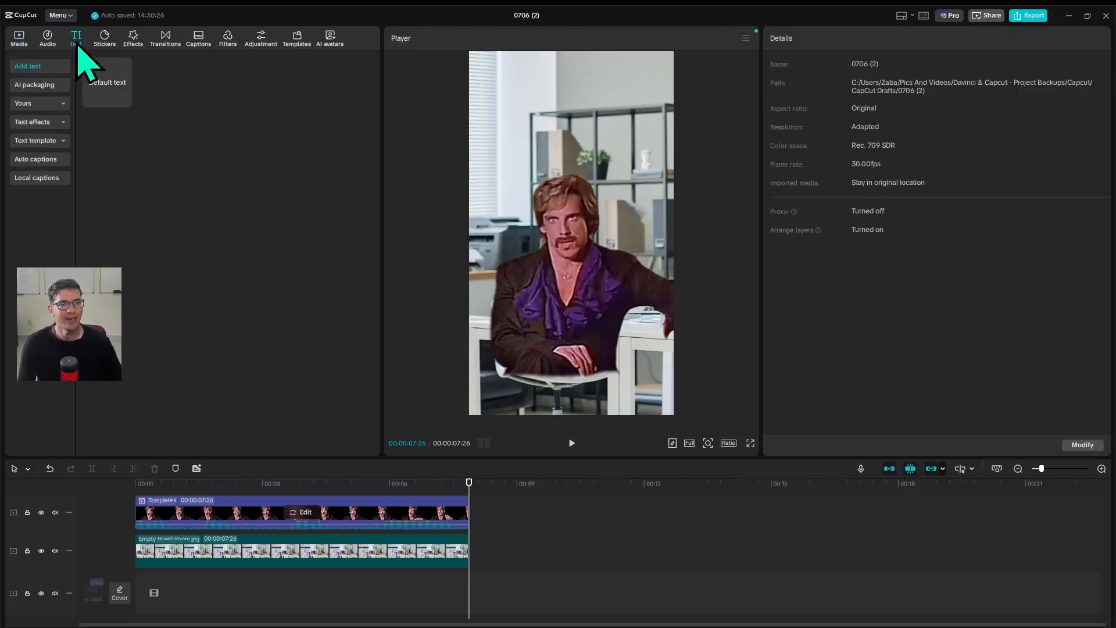
click(19, 38)
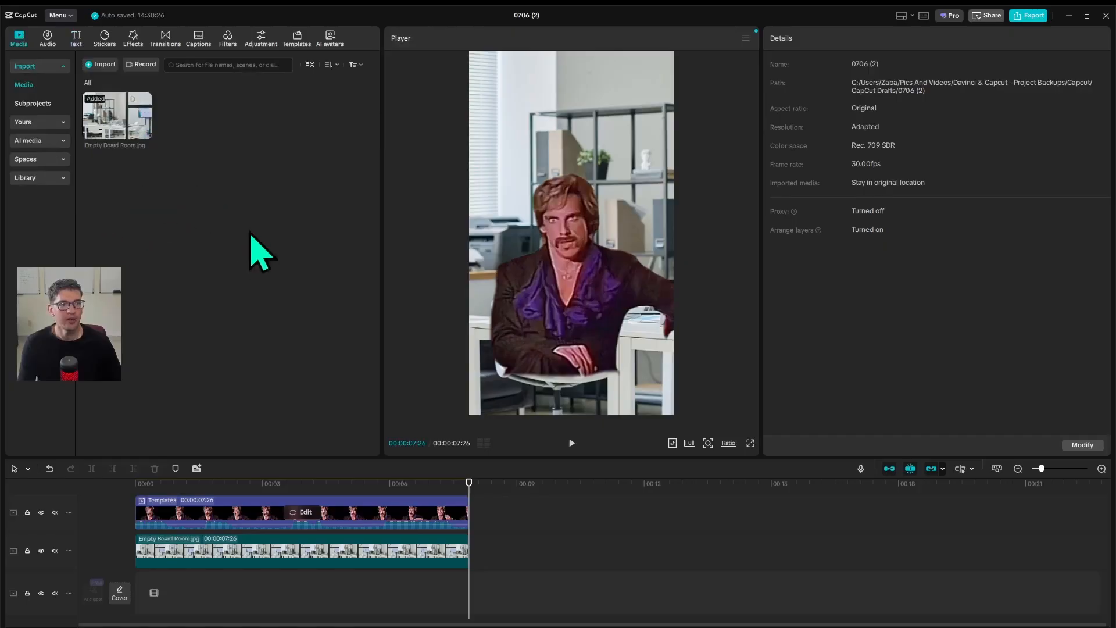
click(77, 42)
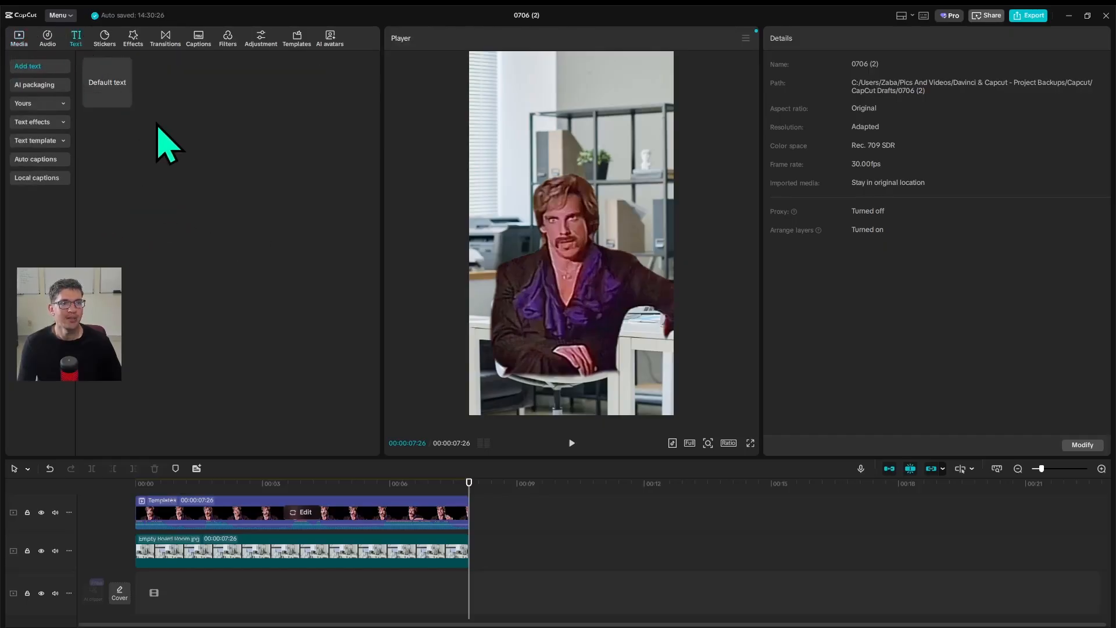
click(106, 88)
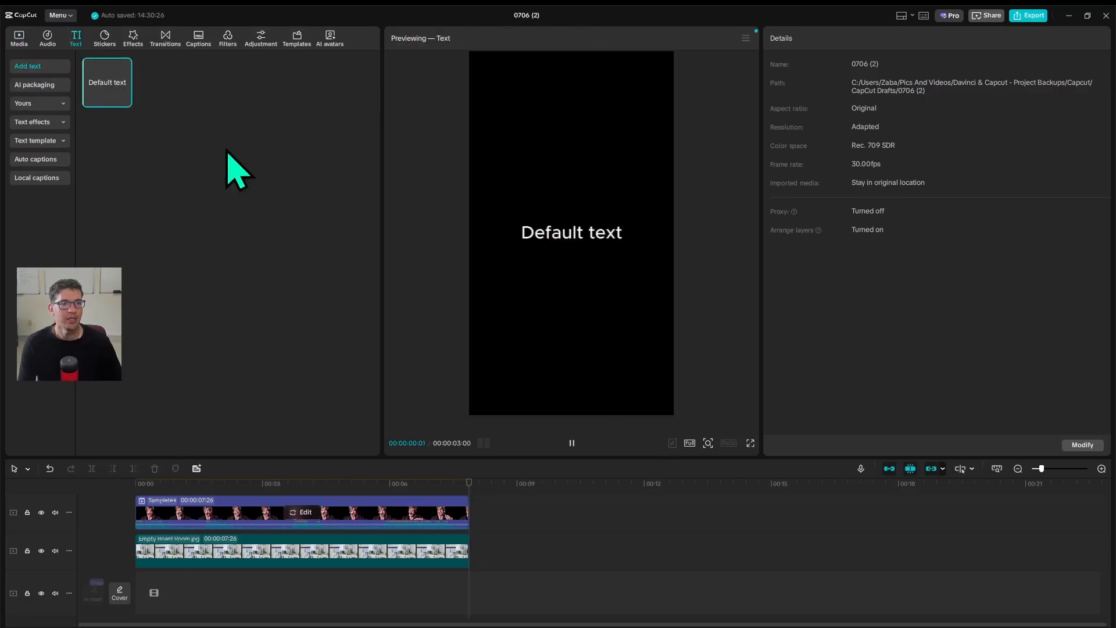
scroll(582, 534, up, 1)
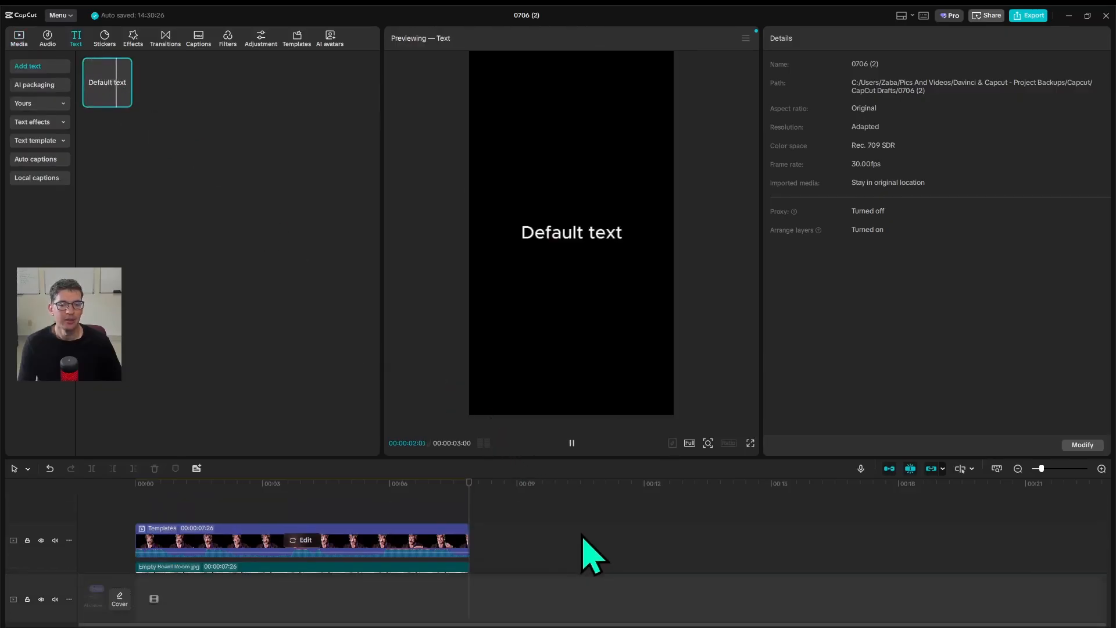
drag(107, 99, 141, 532)
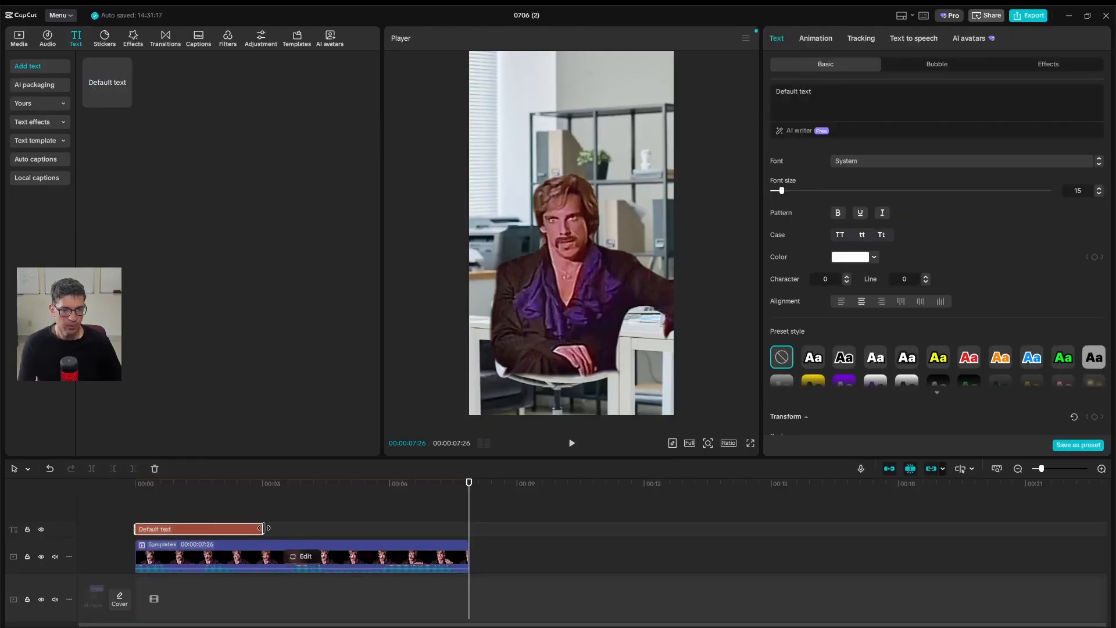
drag(259, 529, 466, 521)
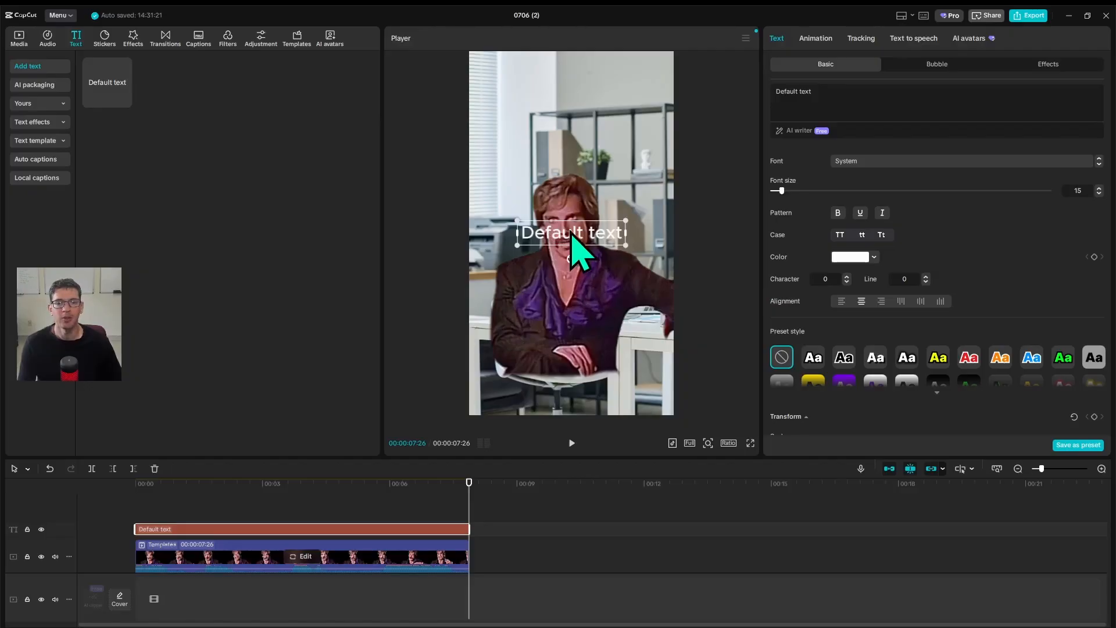
drag(571, 232, 581, 144)
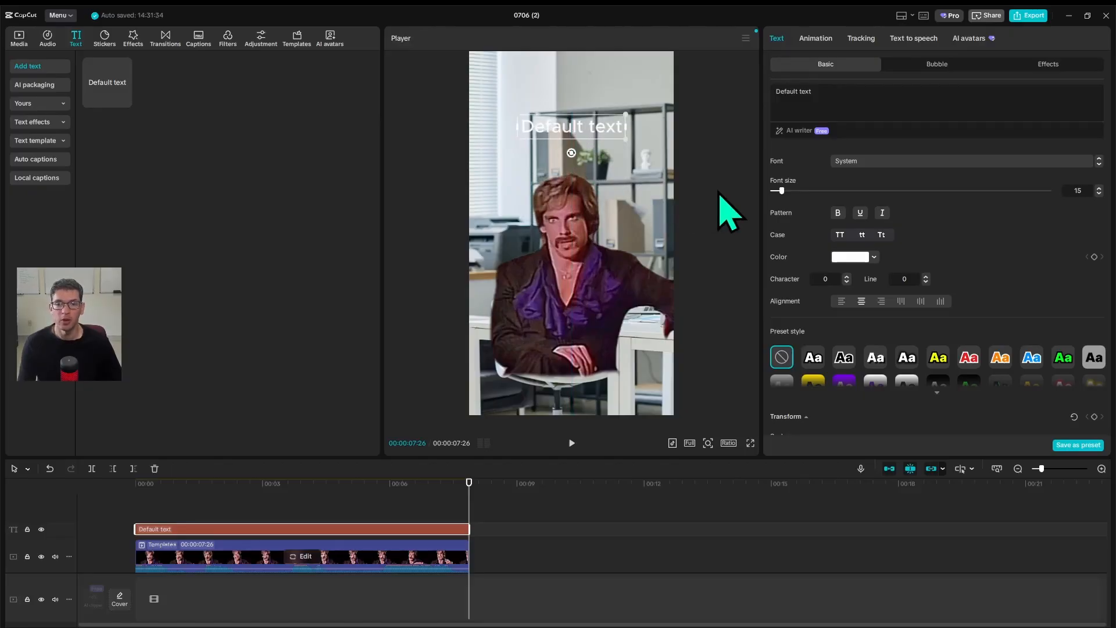
- Set the video's aspect ratio to 9:16 and overlay the Instagram Reels social media preview
click(728, 444)
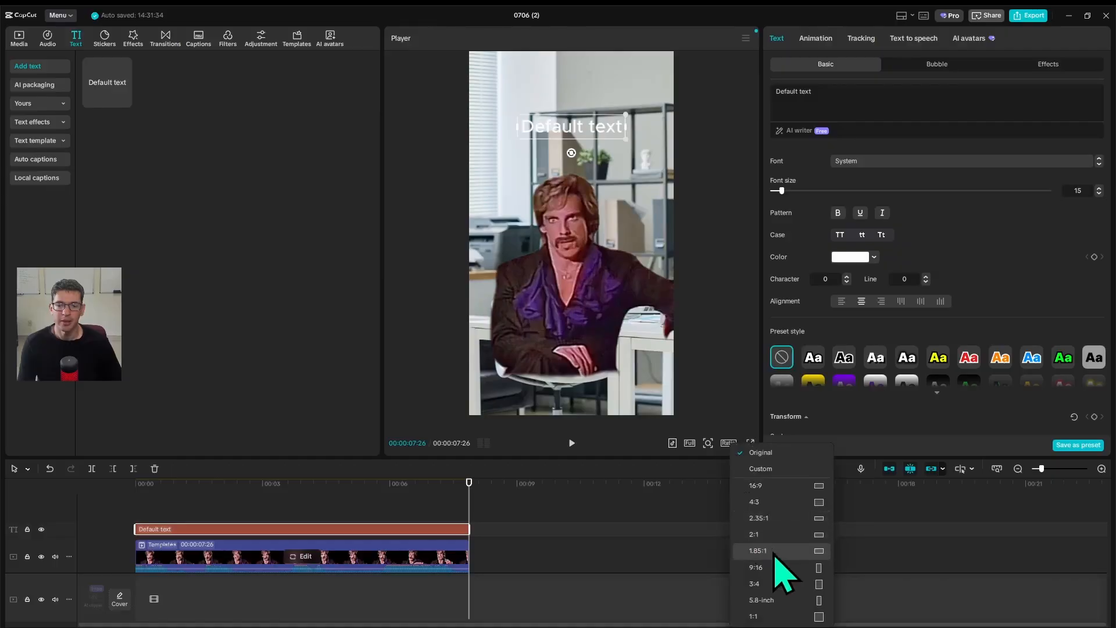
click(779, 570)
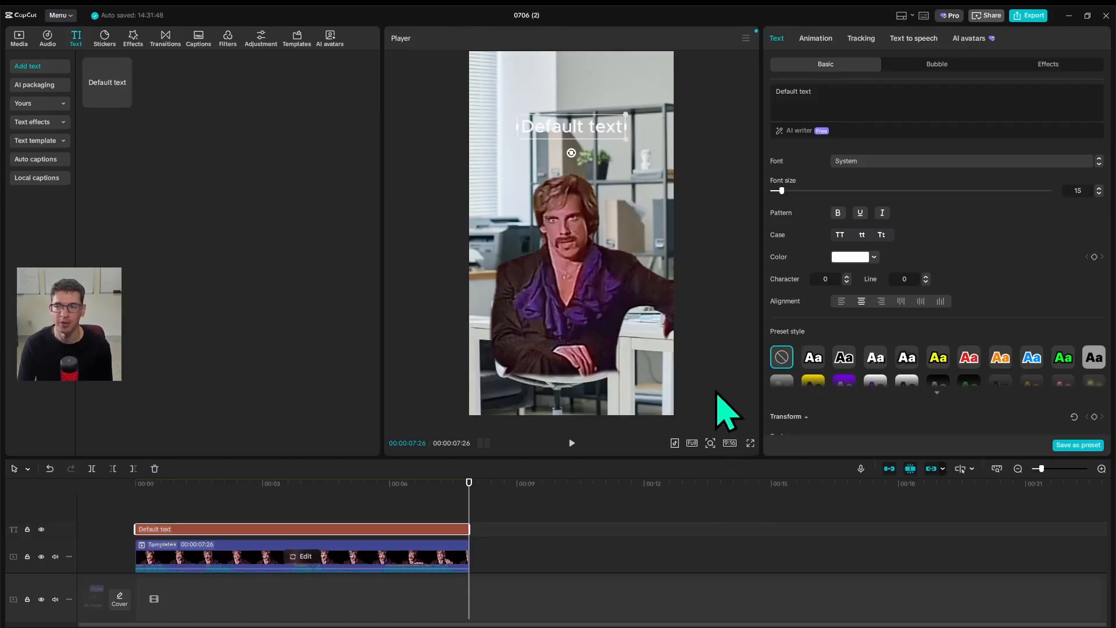
click(675, 445)
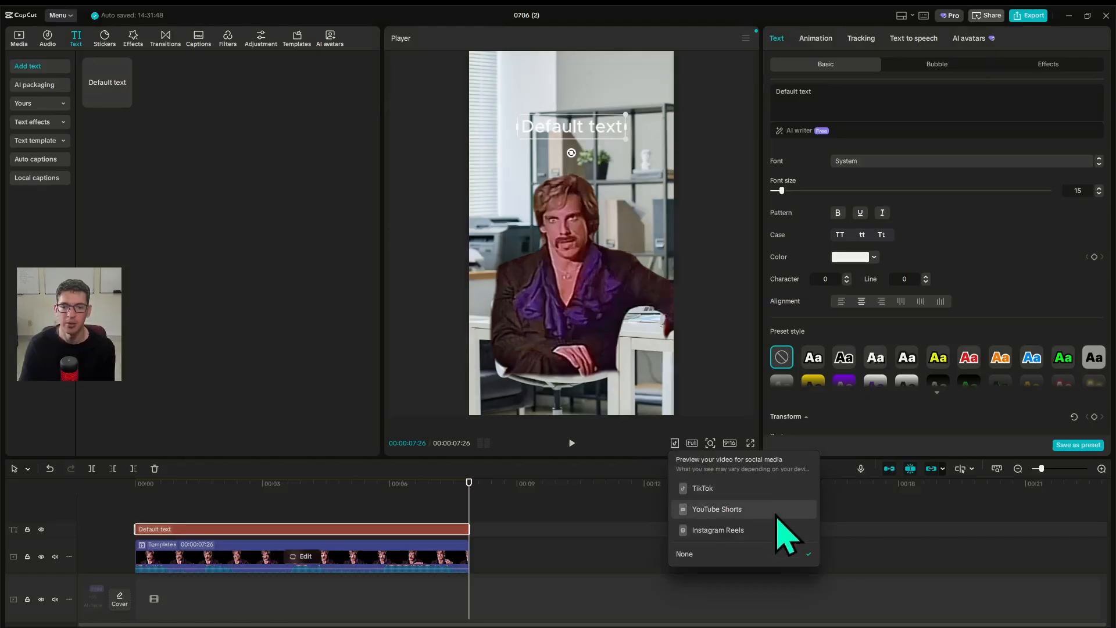
click(767, 530)
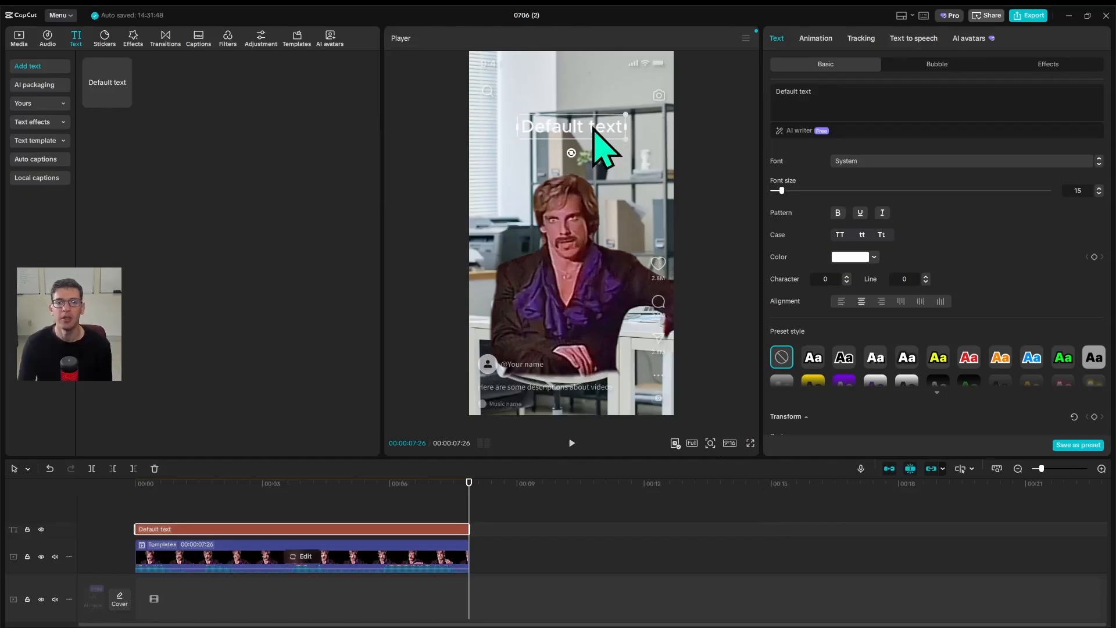
- Place the text above the head, reading "When there's a 'Buy One, Get One Free' Sale, but you're still debating on this great deal:" in size 8
drag(603, 133, 579, 390)
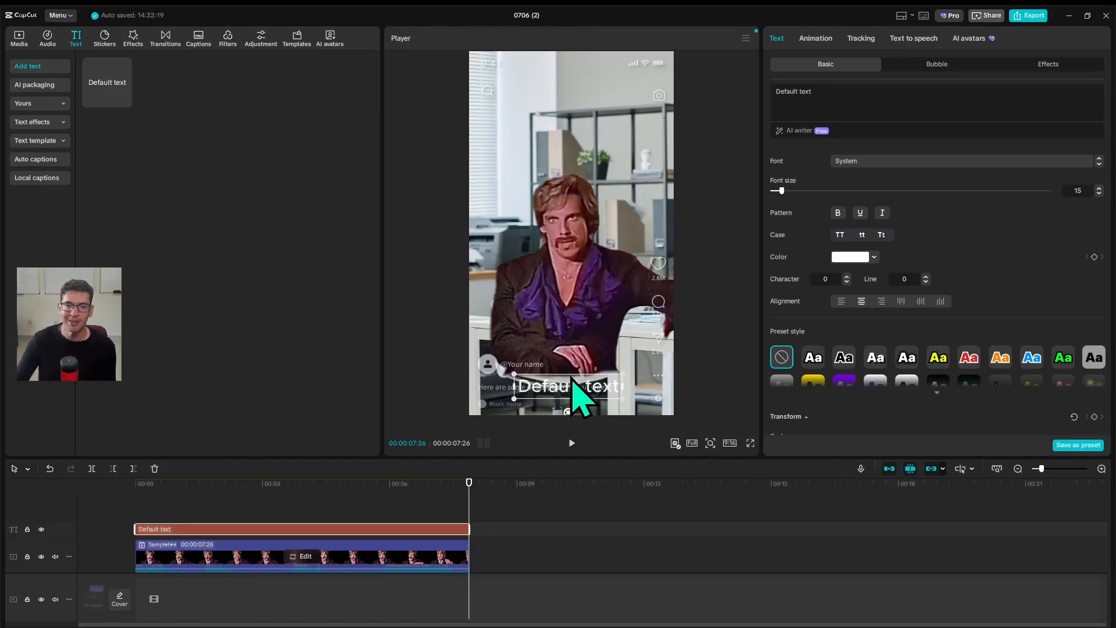
drag(575, 383, 579, 125)
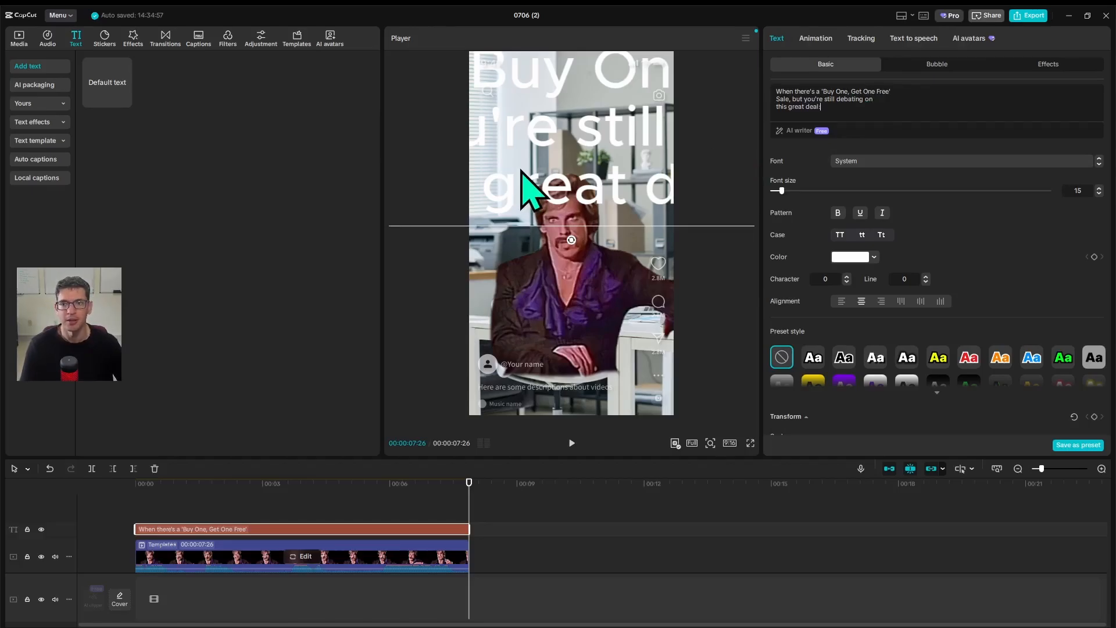
click(1099, 195)
click(1099, 194)
click(1099, 195)
click(1099, 194)
click(1099, 194)
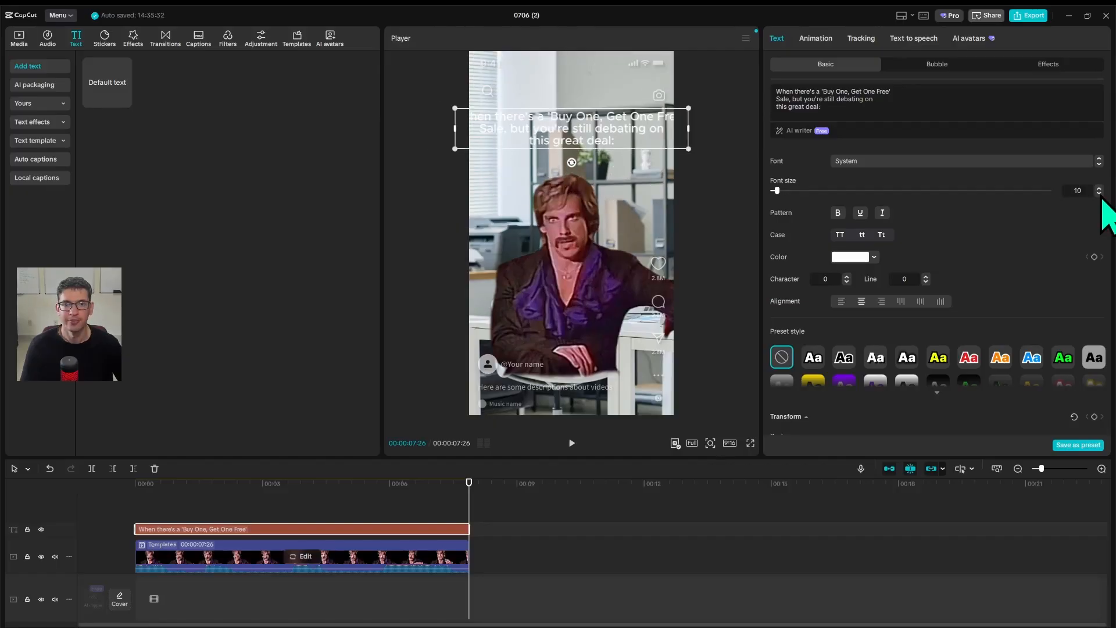
click(1099, 194)
click(1099, 195)
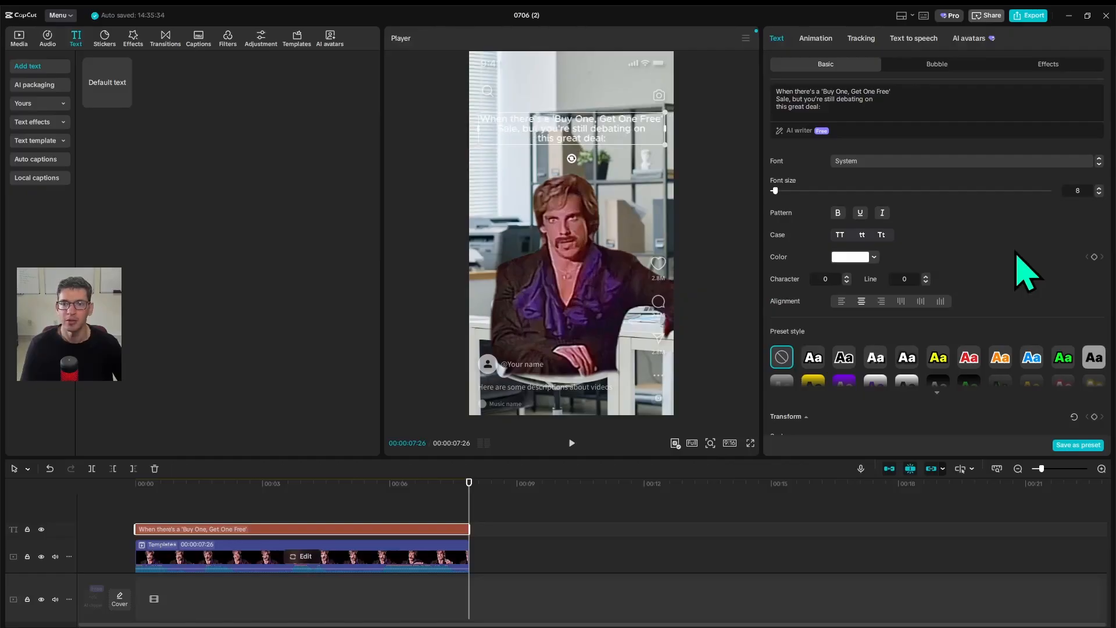
- Change the caption's text colour to black (000000)
scroll(1016, 253, down, 5)
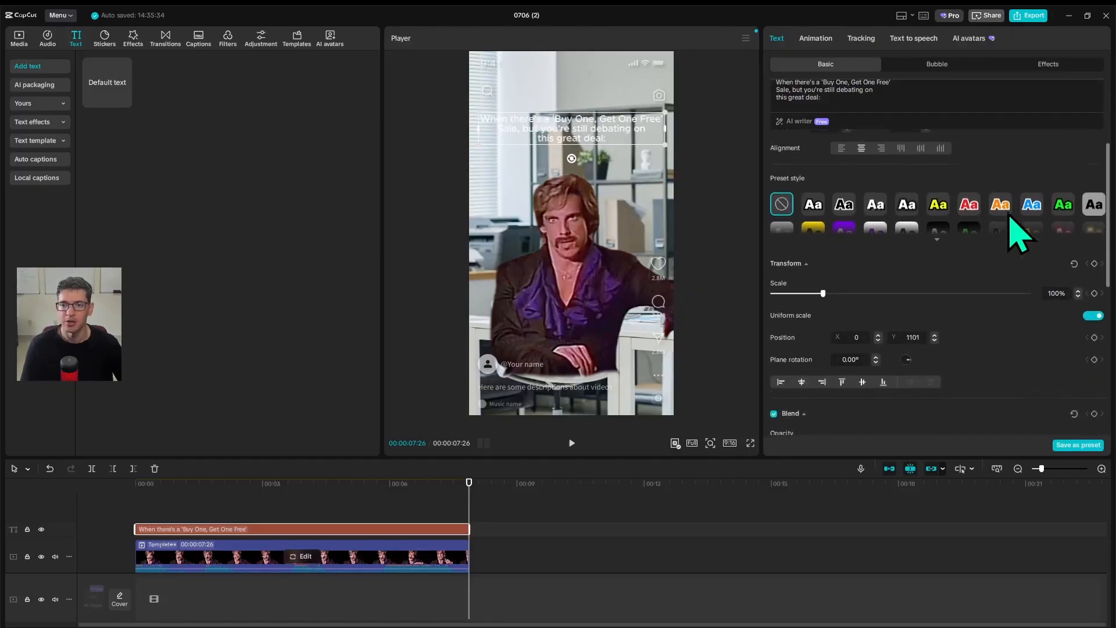
scroll(1021, 311, up, 5)
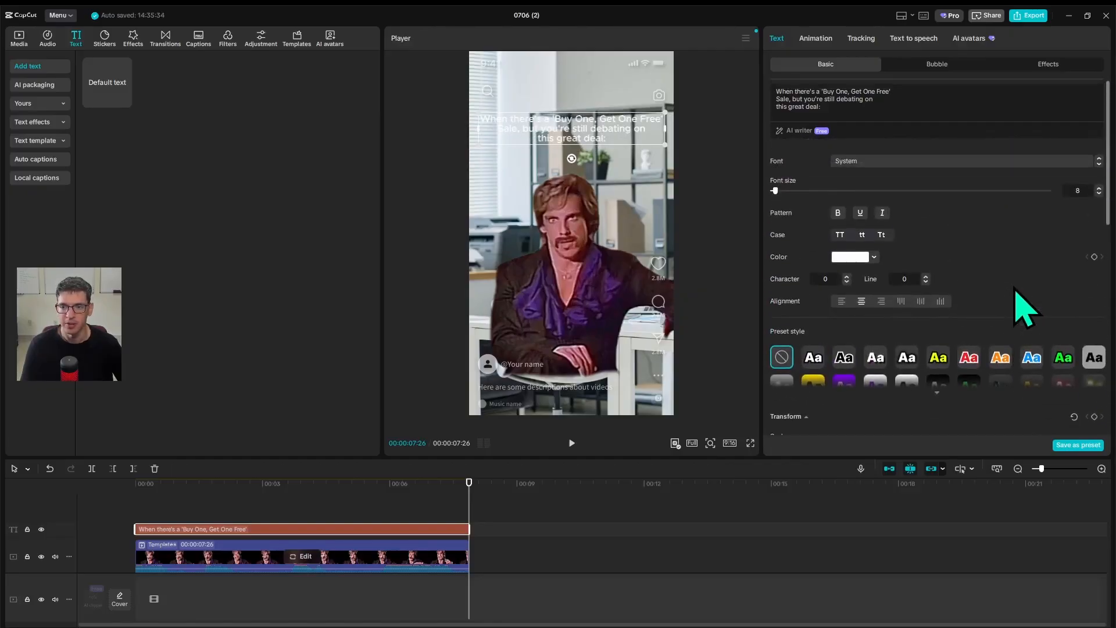
scroll(922, 295, down, 1)
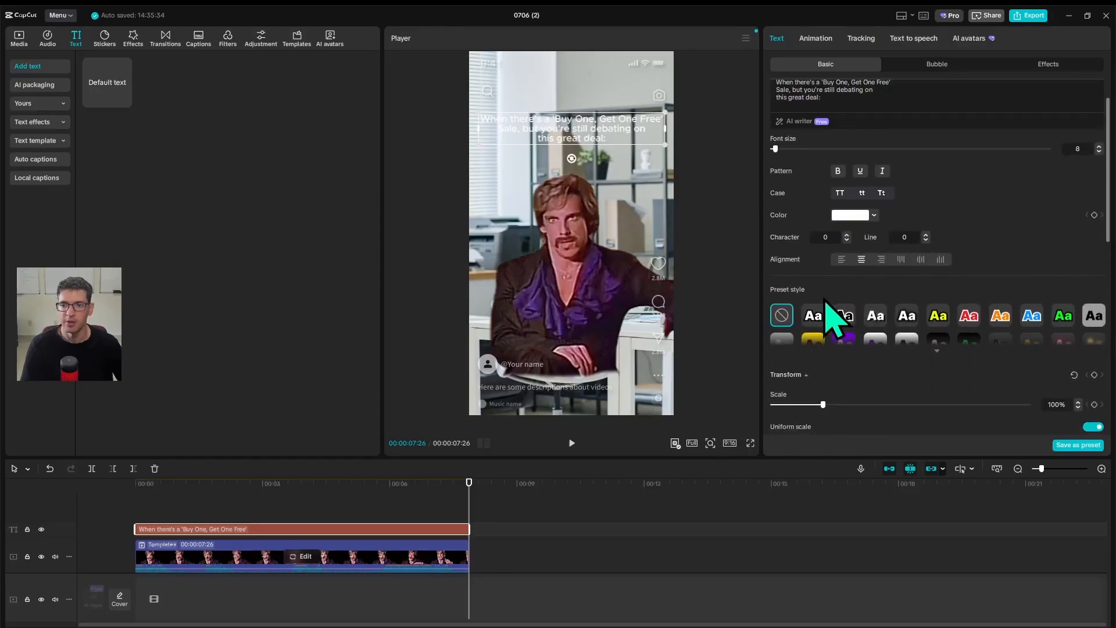
click(875, 215)
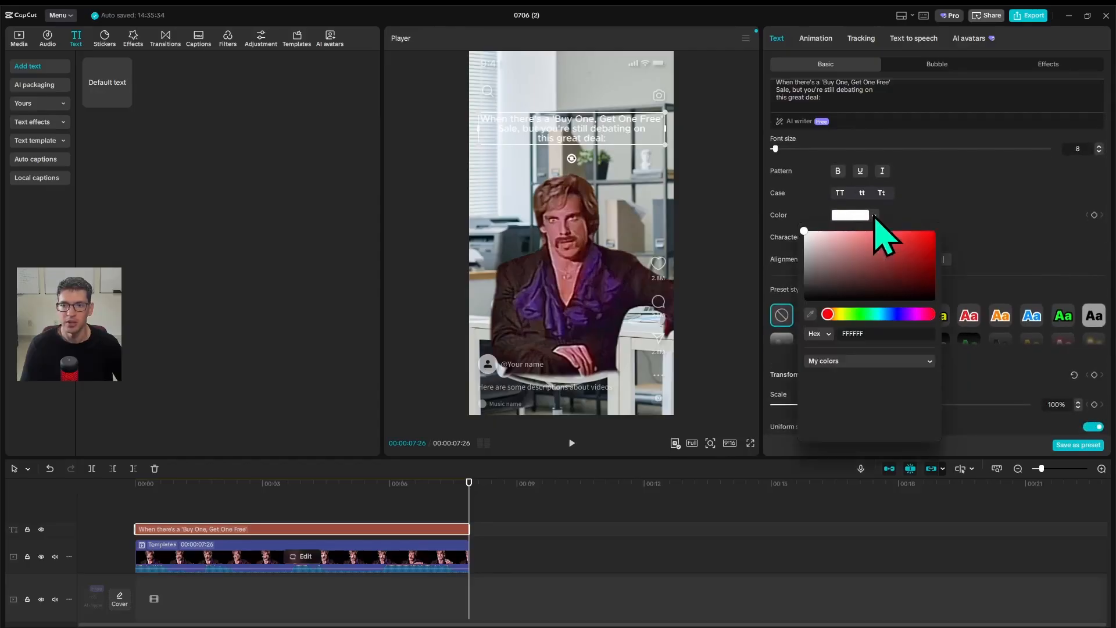
drag(823, 294, 808, 313)
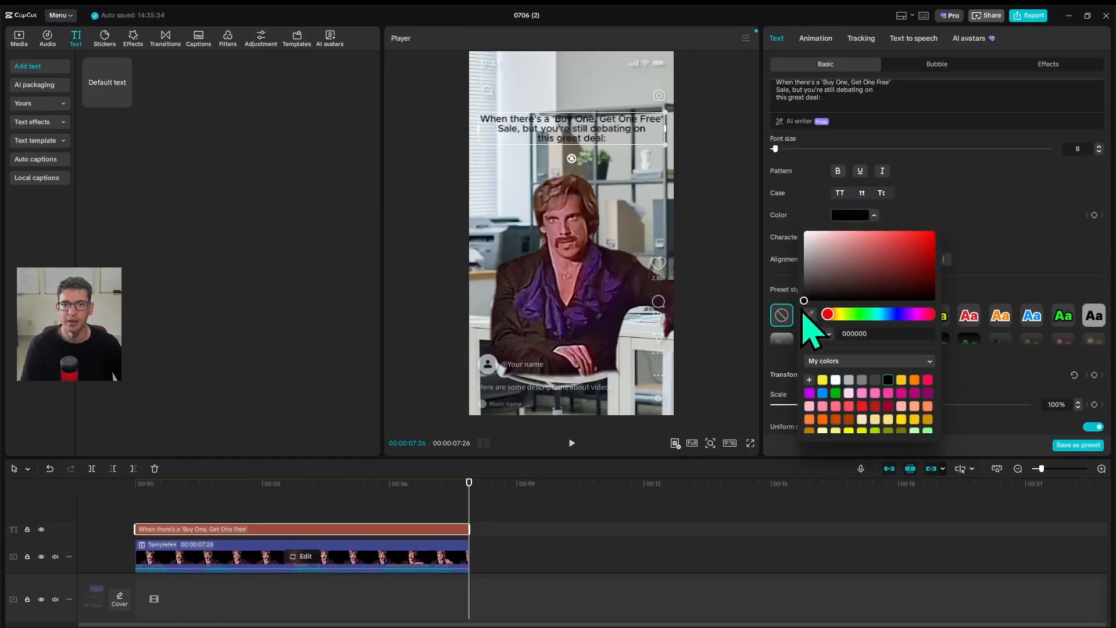
click(976, 185)
scroll(977, 192, up, 1)
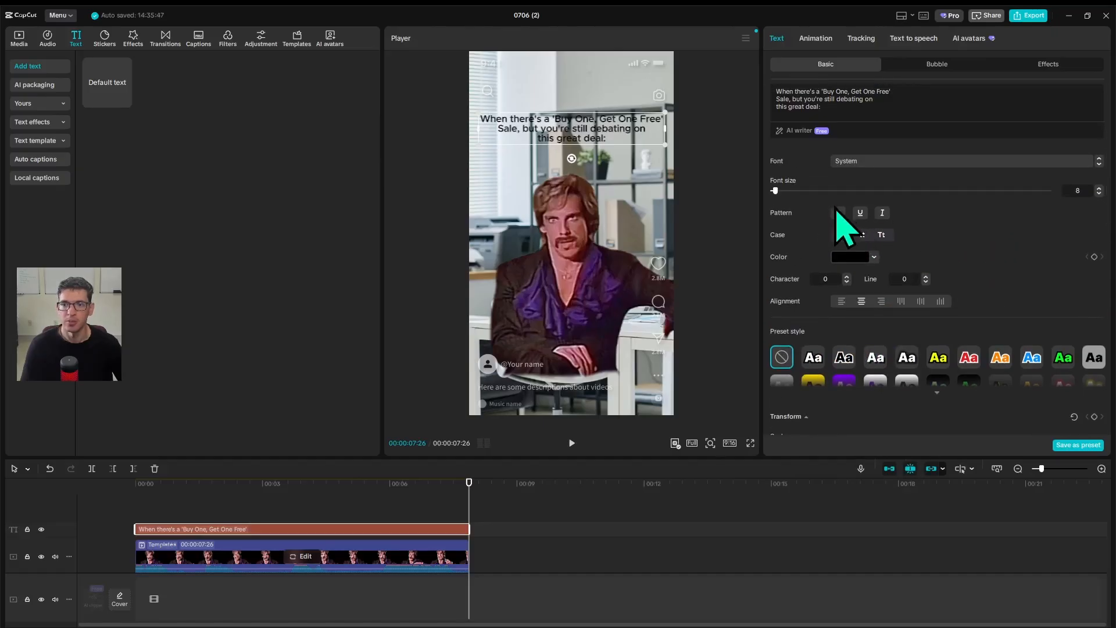
- Make all of the caption text bold
key(ctrl+a)
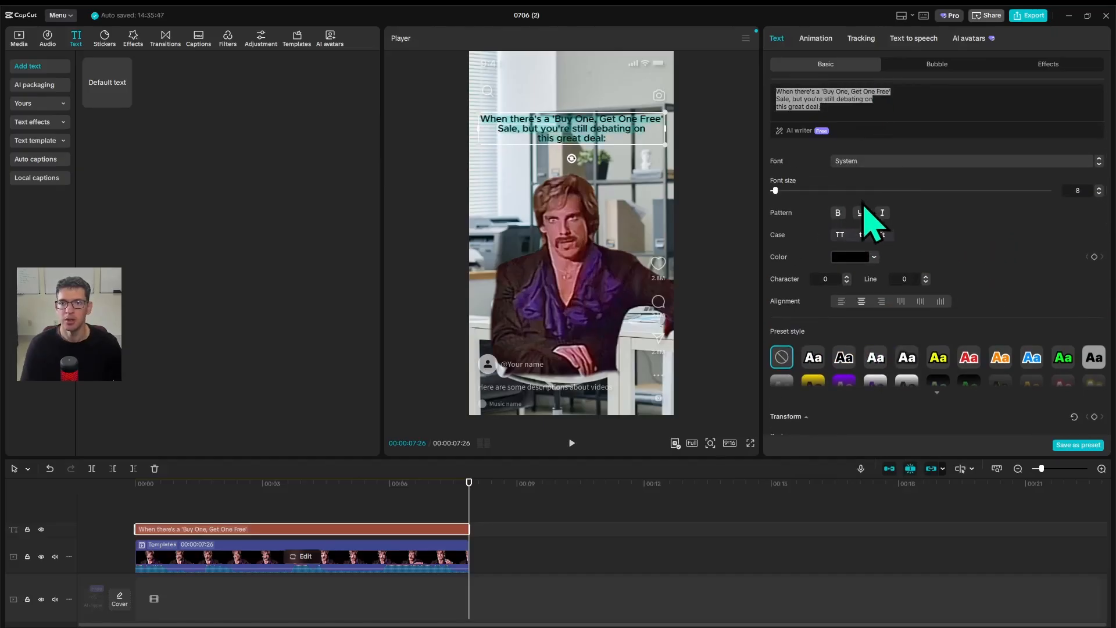
click(838, 213)
click(940, 108)
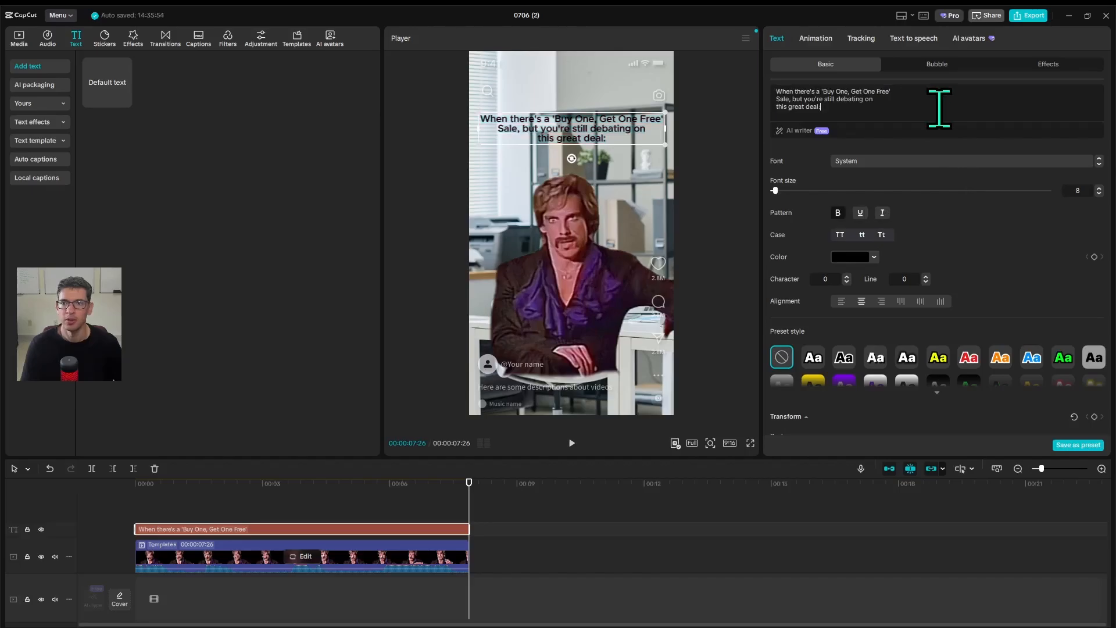
- Enable a black background behind the caption and set its text colour to white
scroll(1017, 256, down, 8)
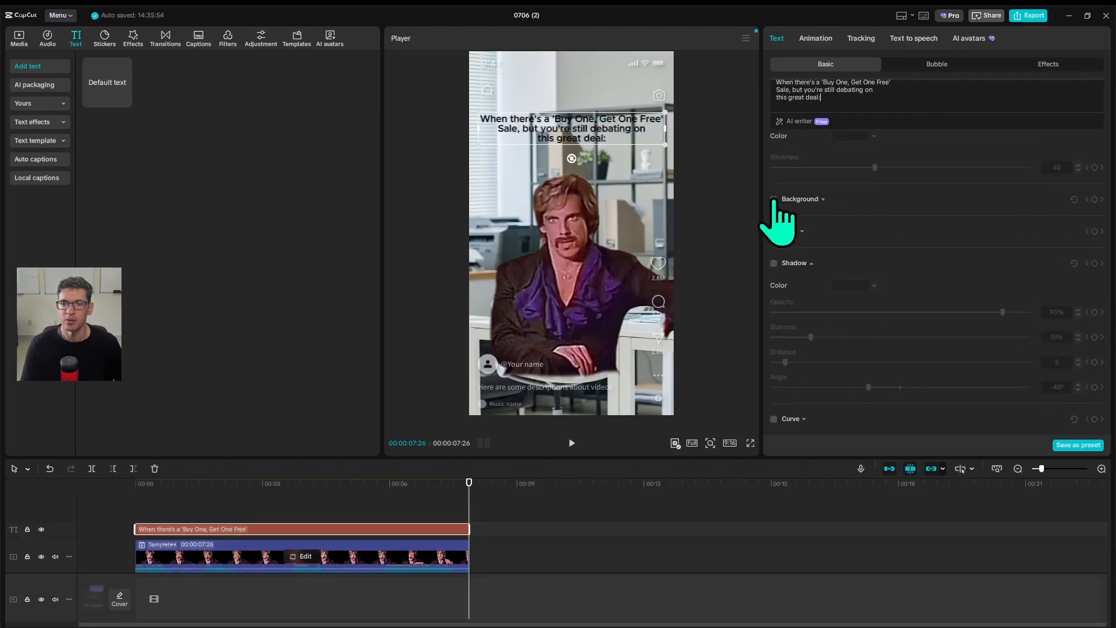
click(774, 200)
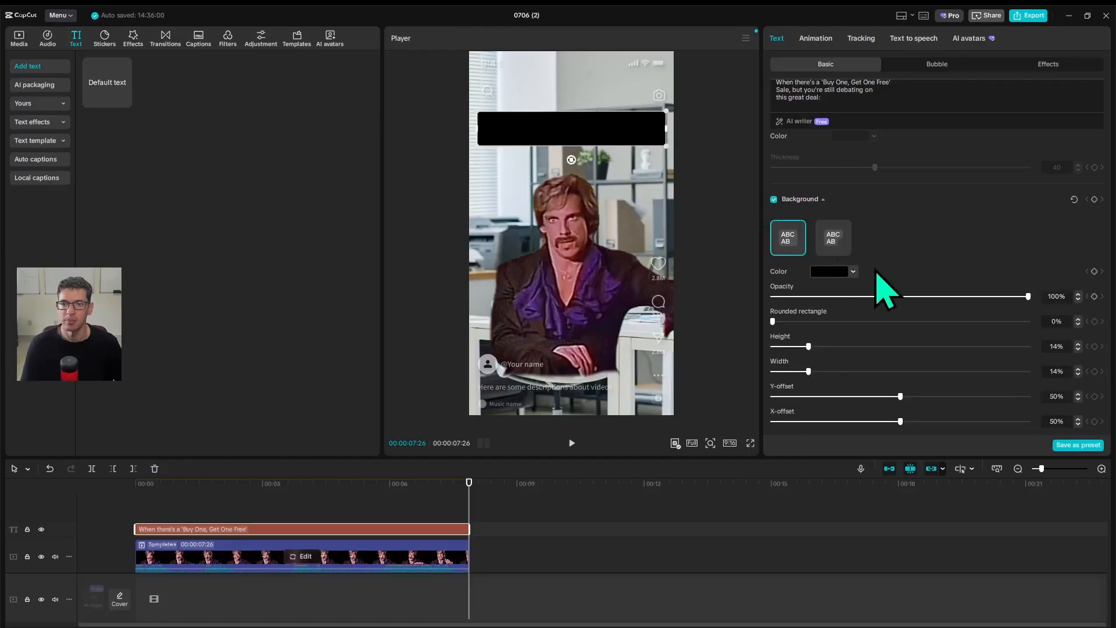
scroll(927, 249, up, 8)
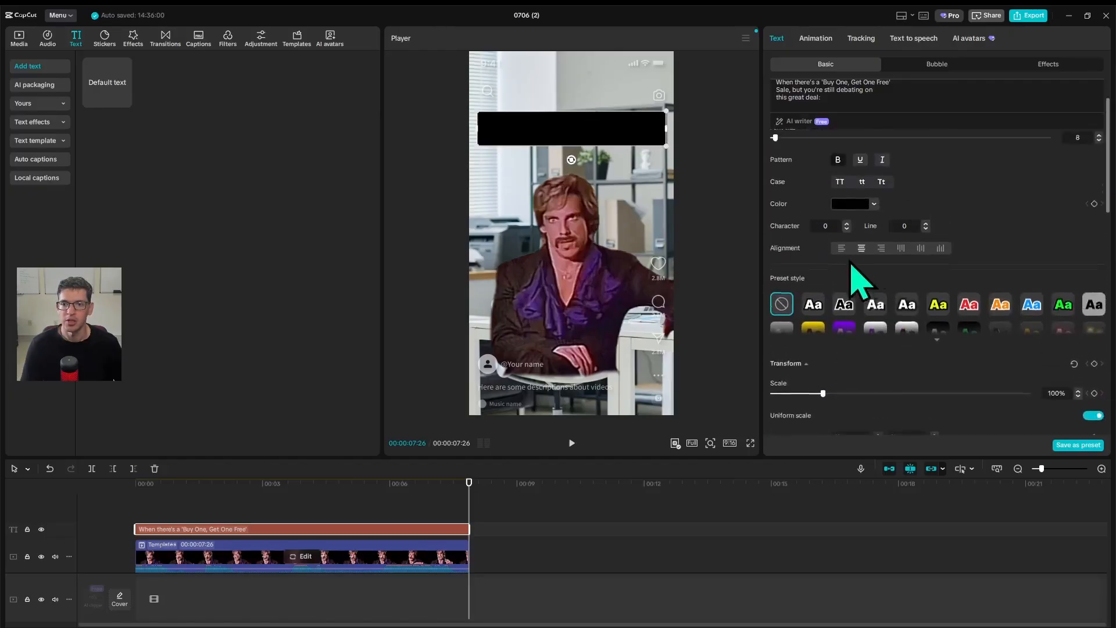
click(874, 257)
click(805, 274)
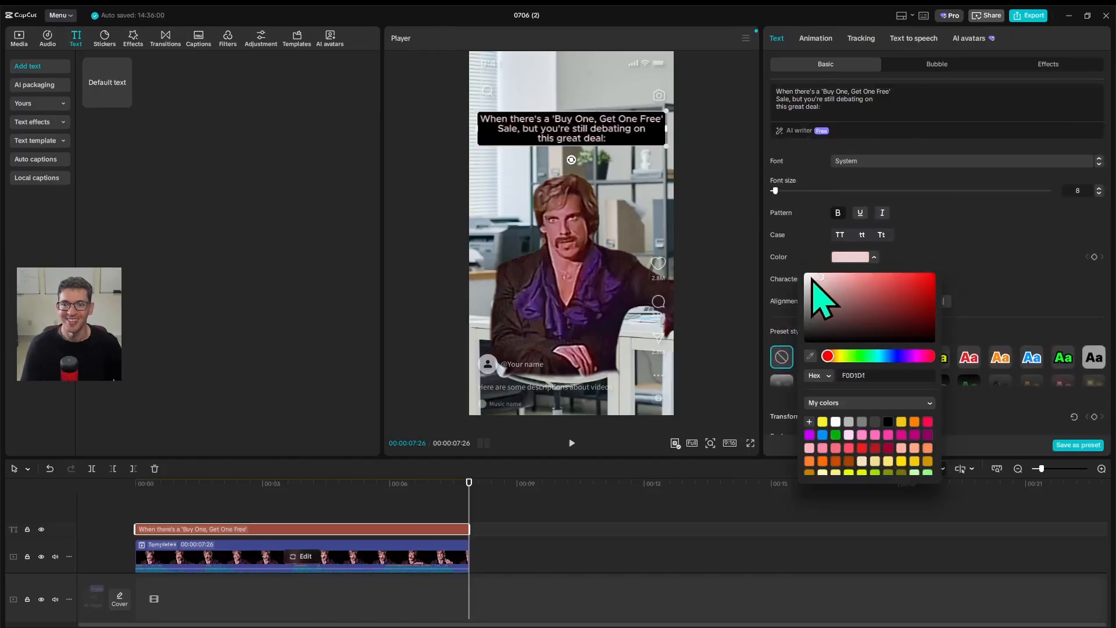
click(962, 239)
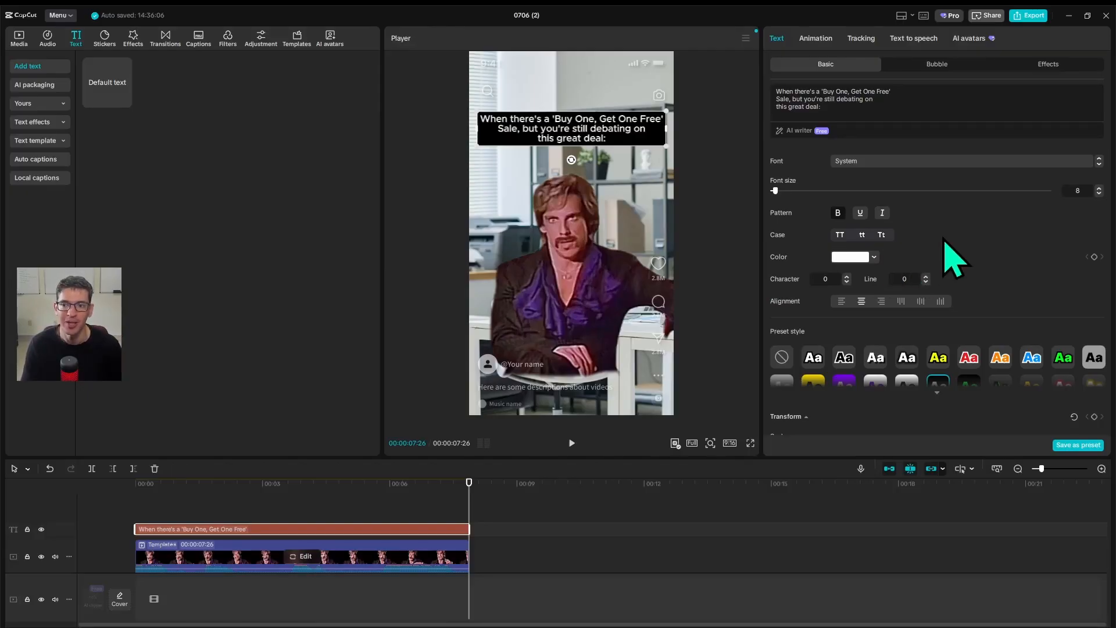
- Move the word "on" to the start of the caption's third line and play the video from the beginning
scroll(952, 257, down, 10)
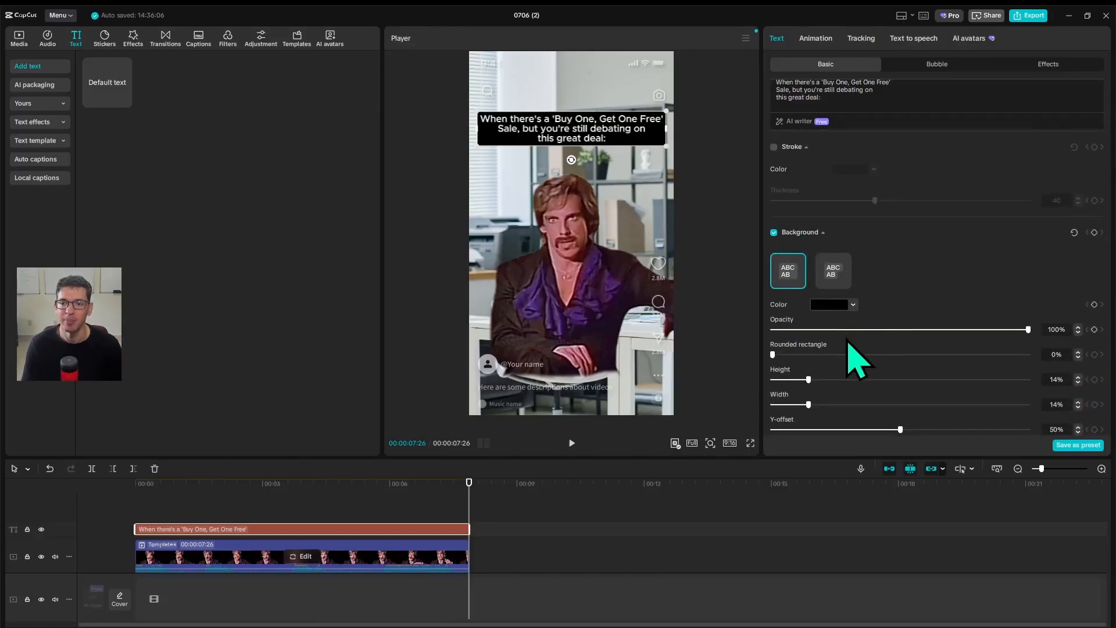
scroll(848, 358, down, 1)
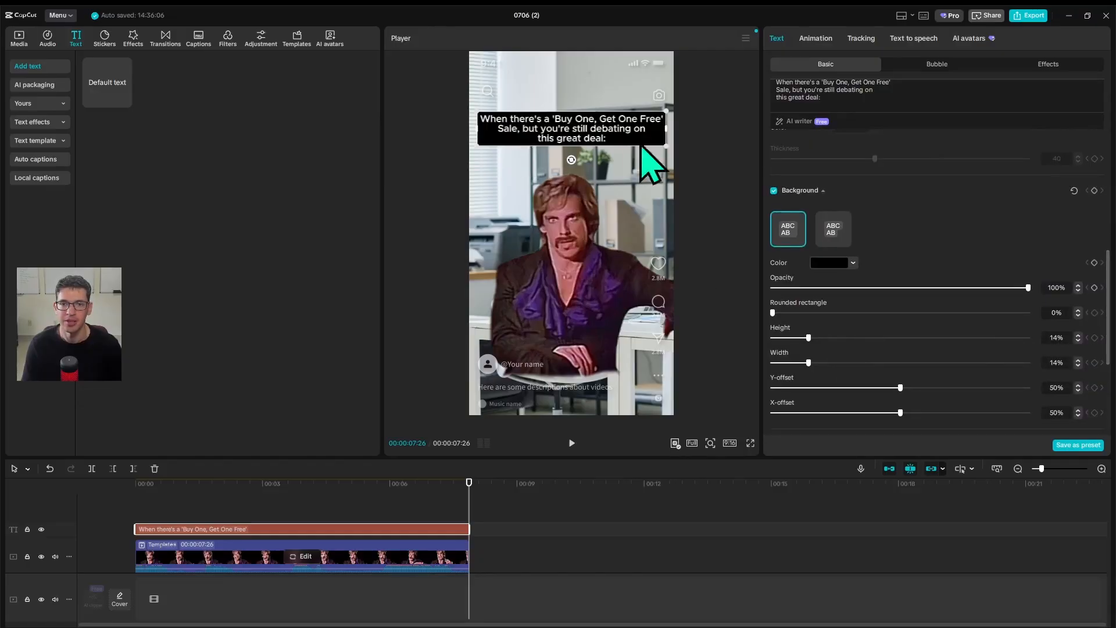
scroll(968, 232, up, 11)
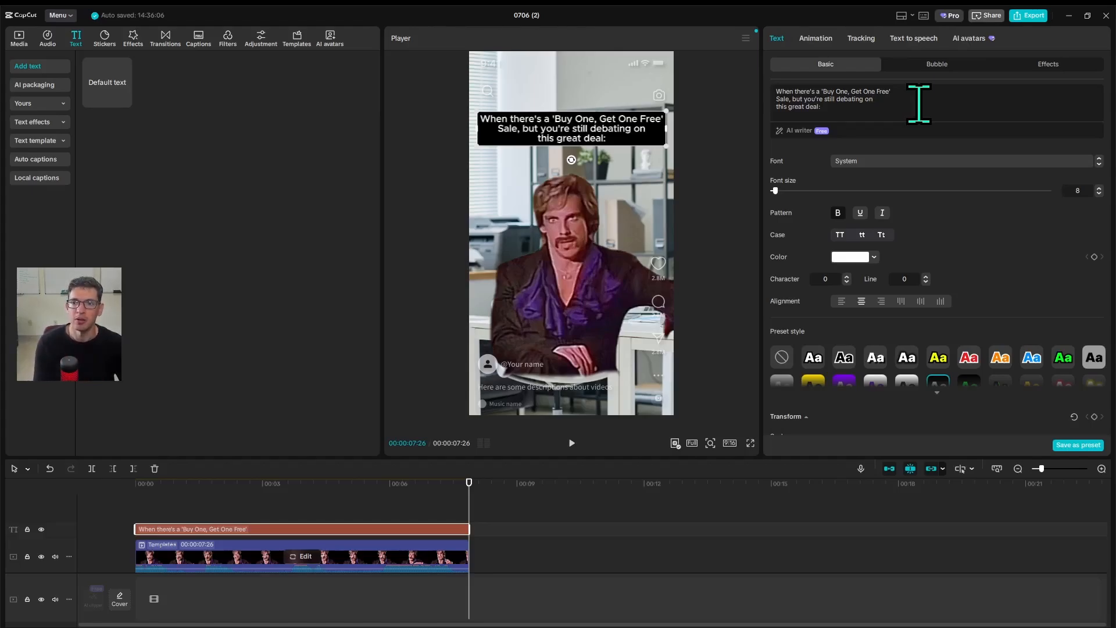
key(Return)
key(Delete)
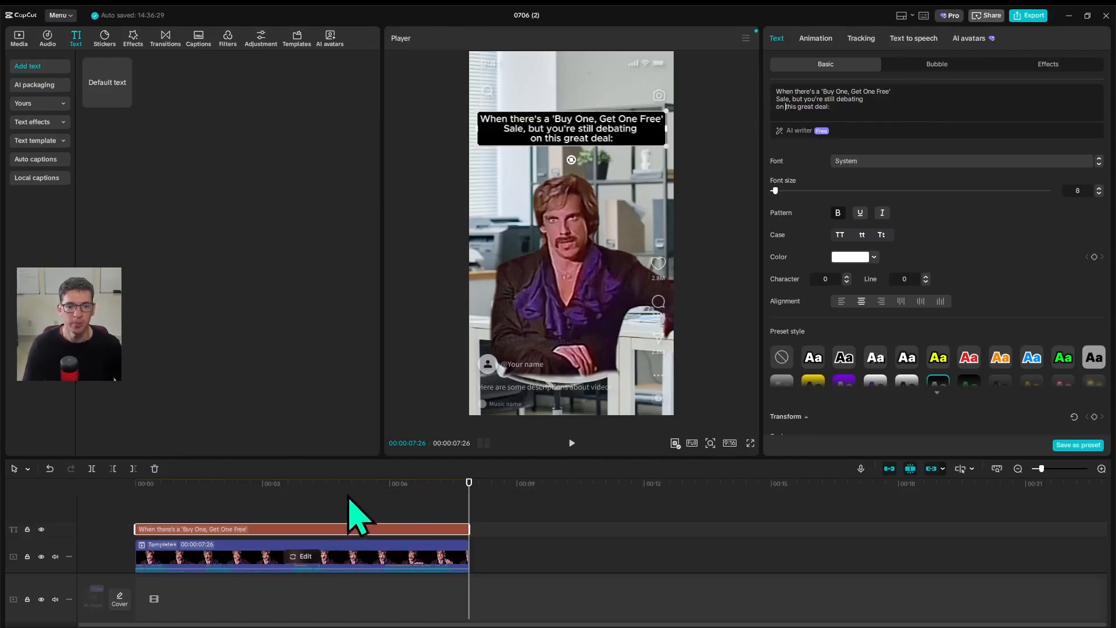
click(118, 487)
key(space)
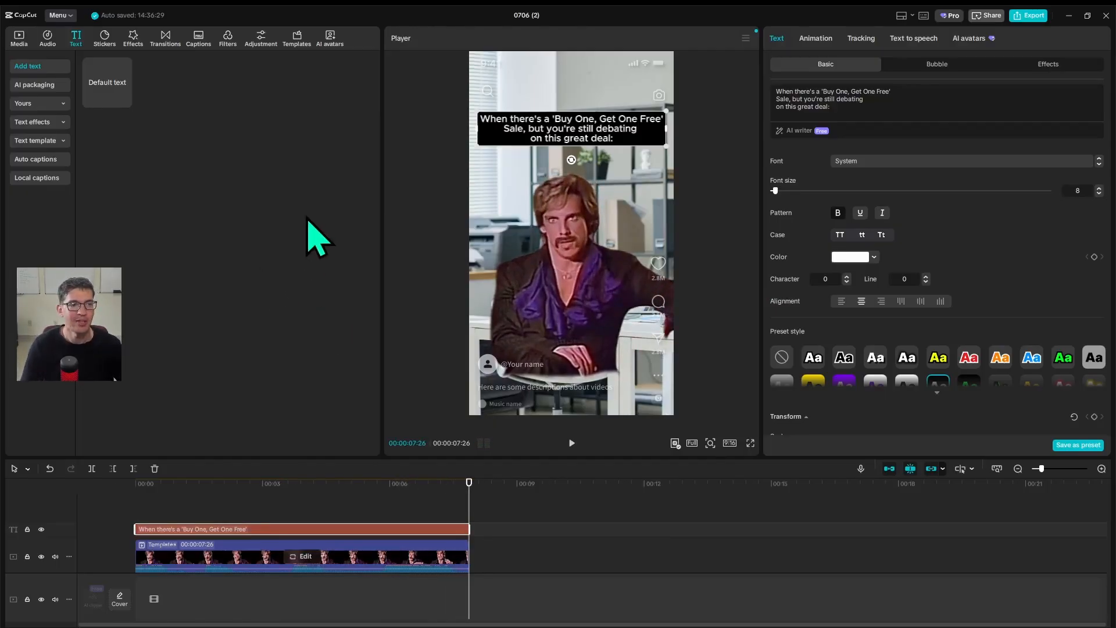
- Add a second default text spanning the whole clip and place it over the man's lower chest
drag(107, 81, 138, 530)
drag(387, 537, 469, 536)
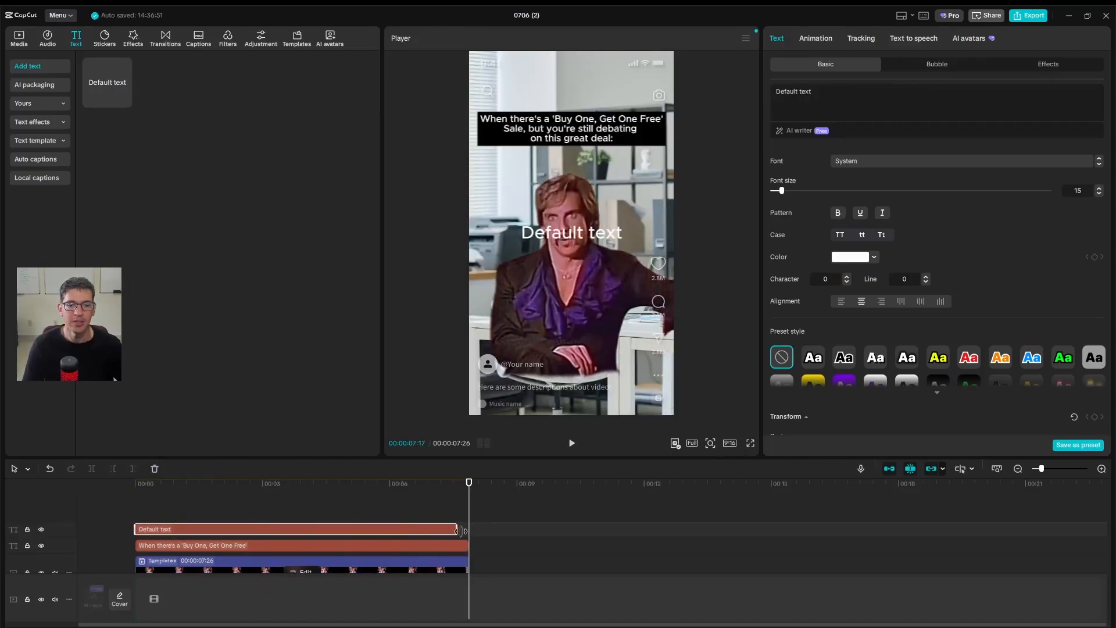
drag(600, 242, 587, 326)
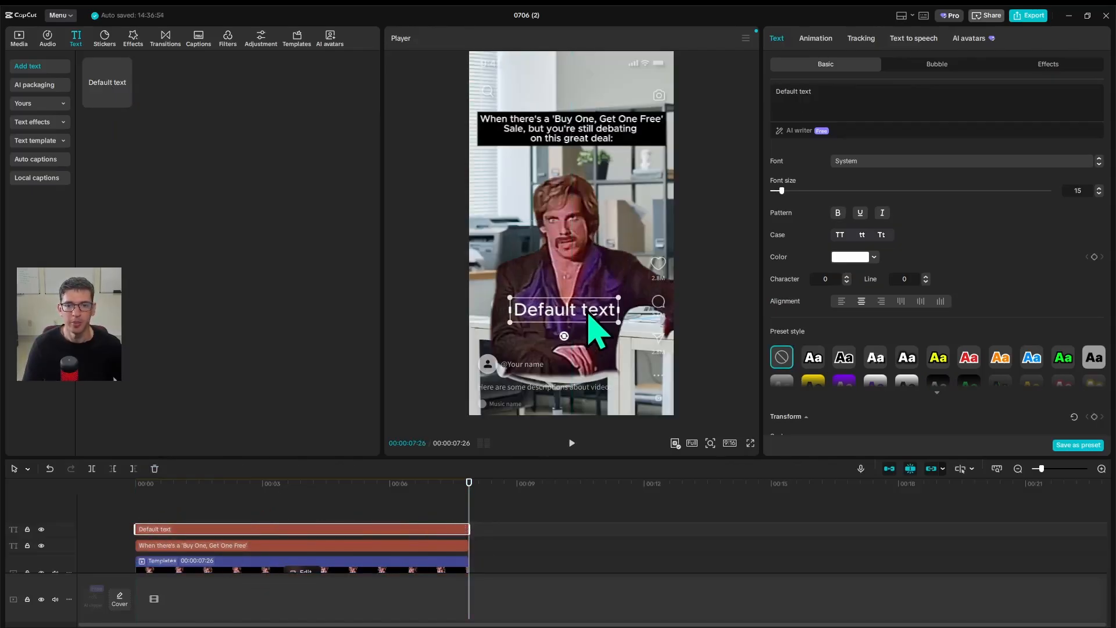
- Change the new text's wording to "Marking The Way" and reduce its font size
triple_click(837, 103)
text(Markin)
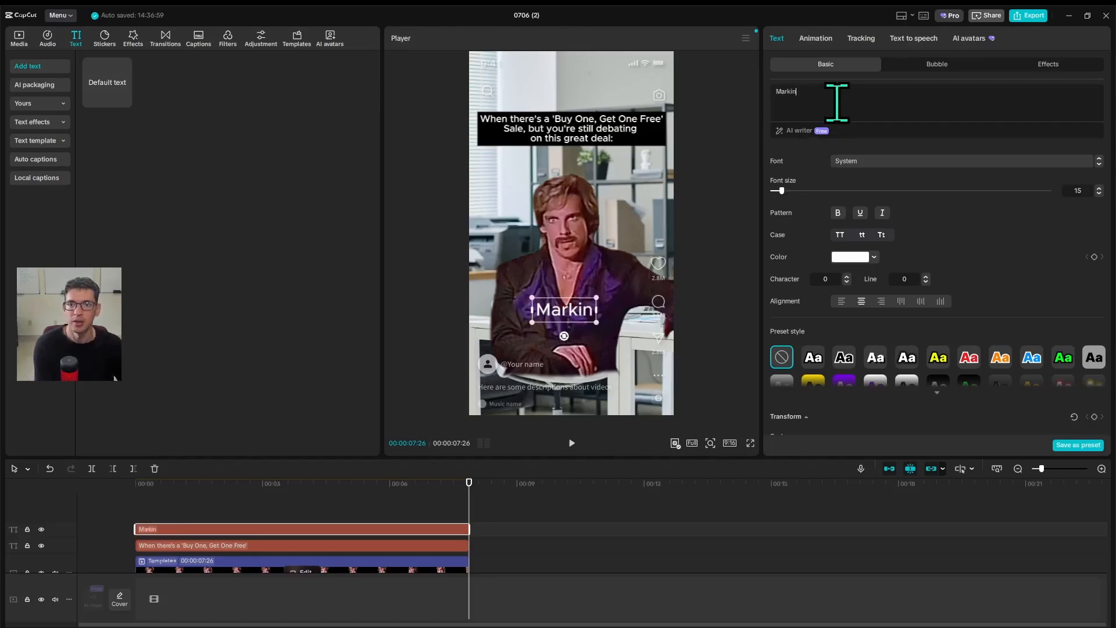
text(g The Way)
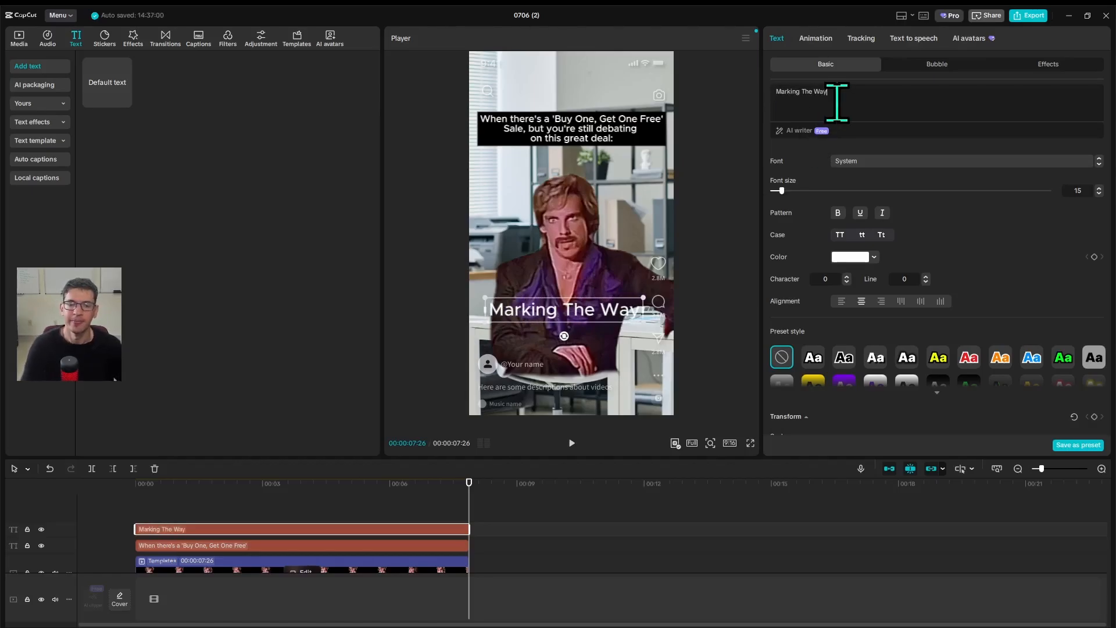
click(1103, 195)
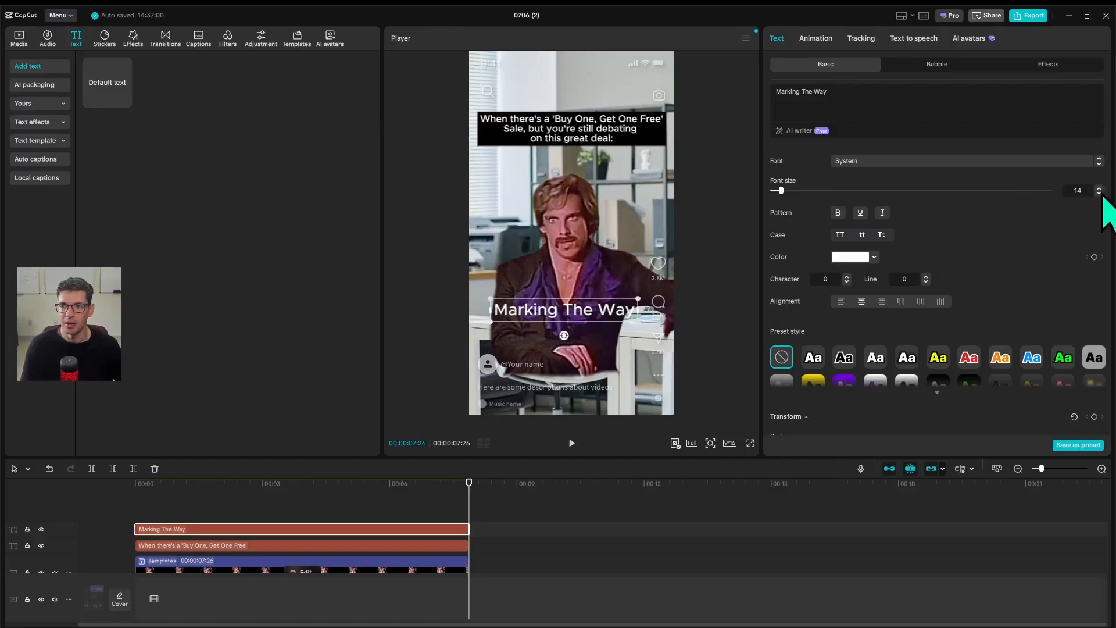
click(1104, 194)
click(1104, 194)
click(1104, 194)
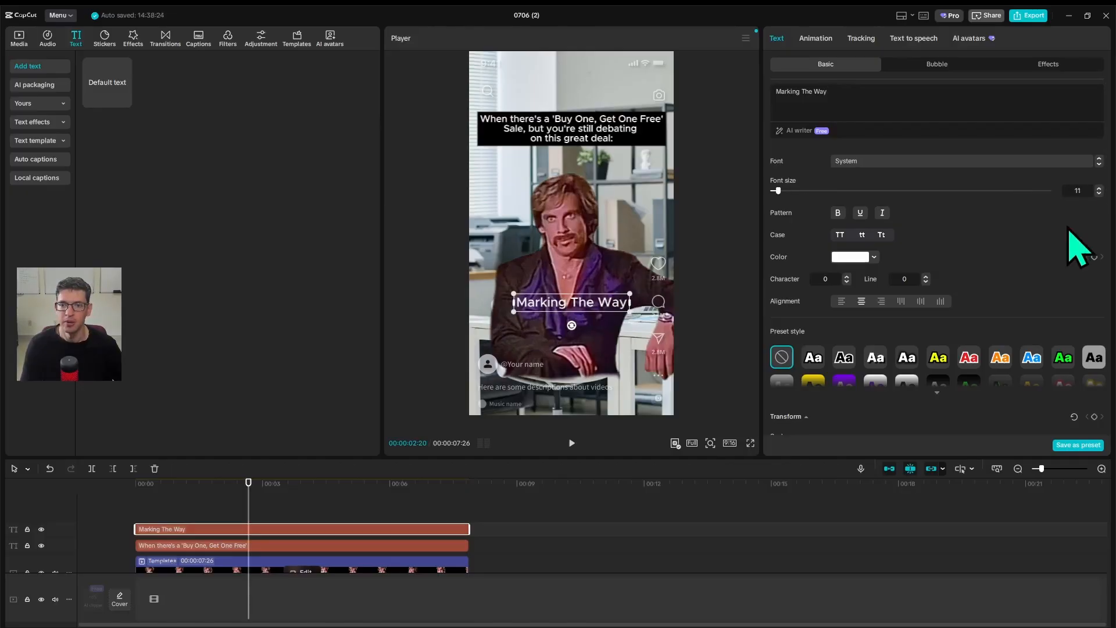
- Add a black stroke with thickness 97 to the "Marking The Way" text and nudge it slightly lower, keeping it centred
scroll(1047, 244, down, 8)
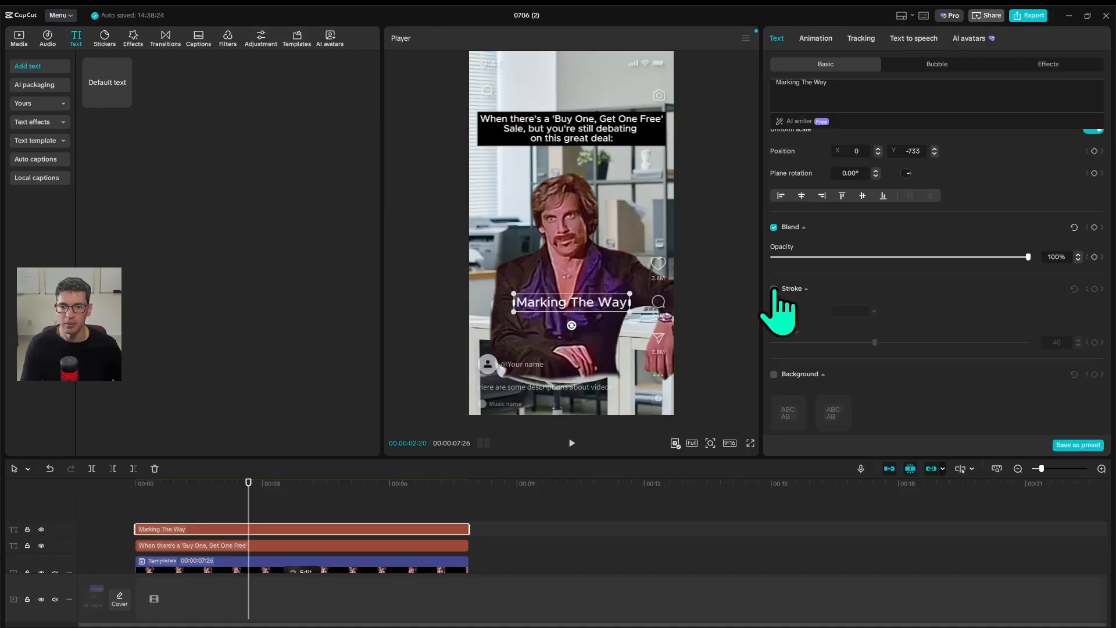
click(774, 289)
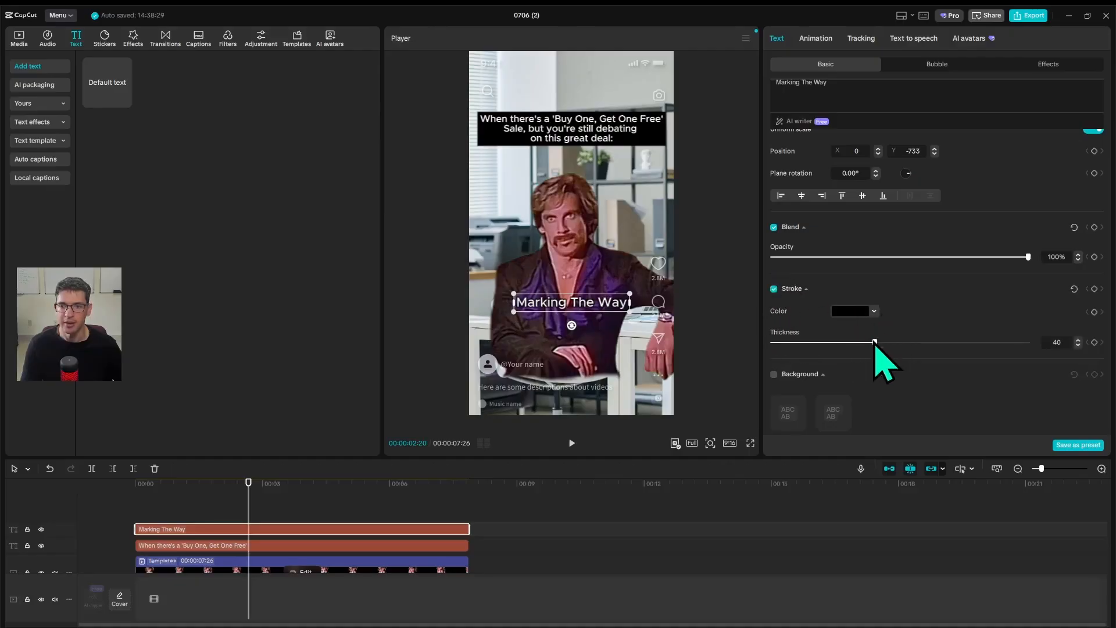
drag(874, 342, 1009, 344)
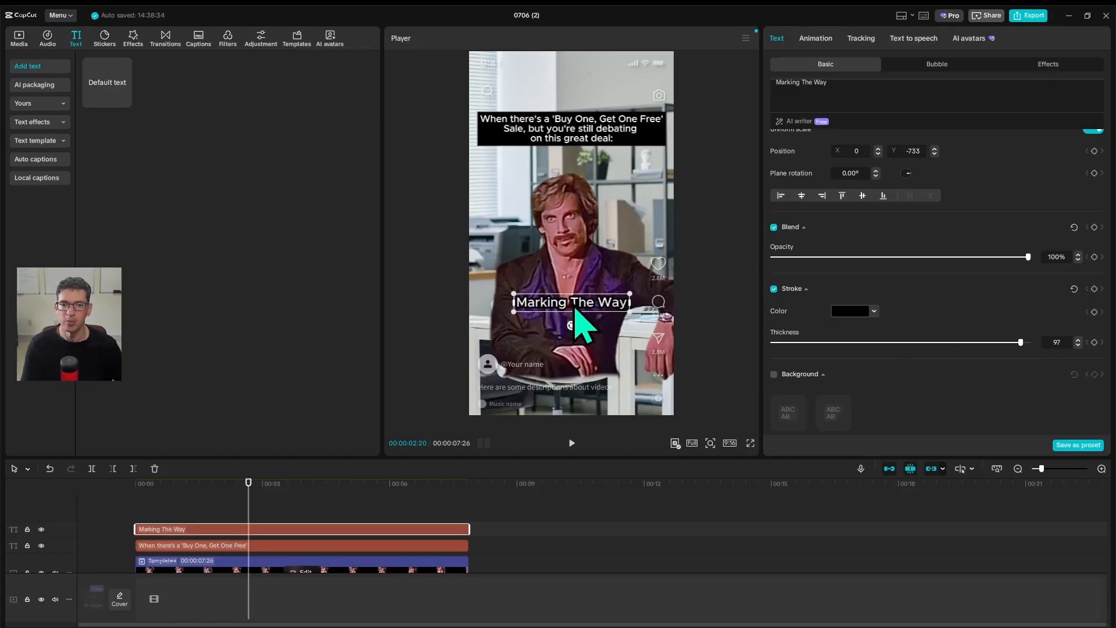
drag(574, 311, 573, 309)
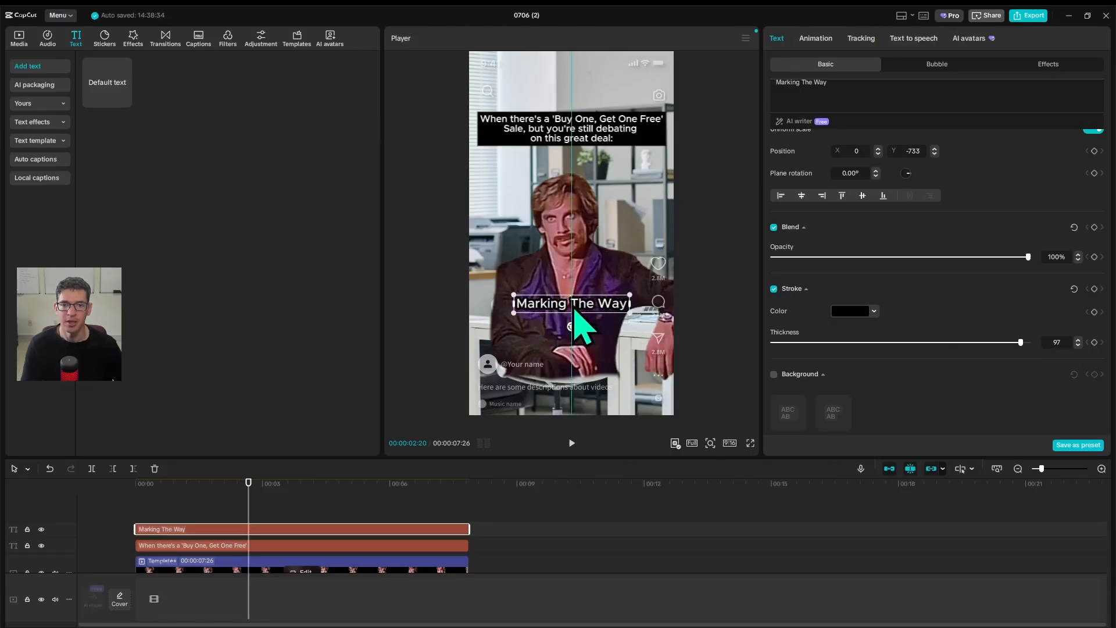
click(656, 547)
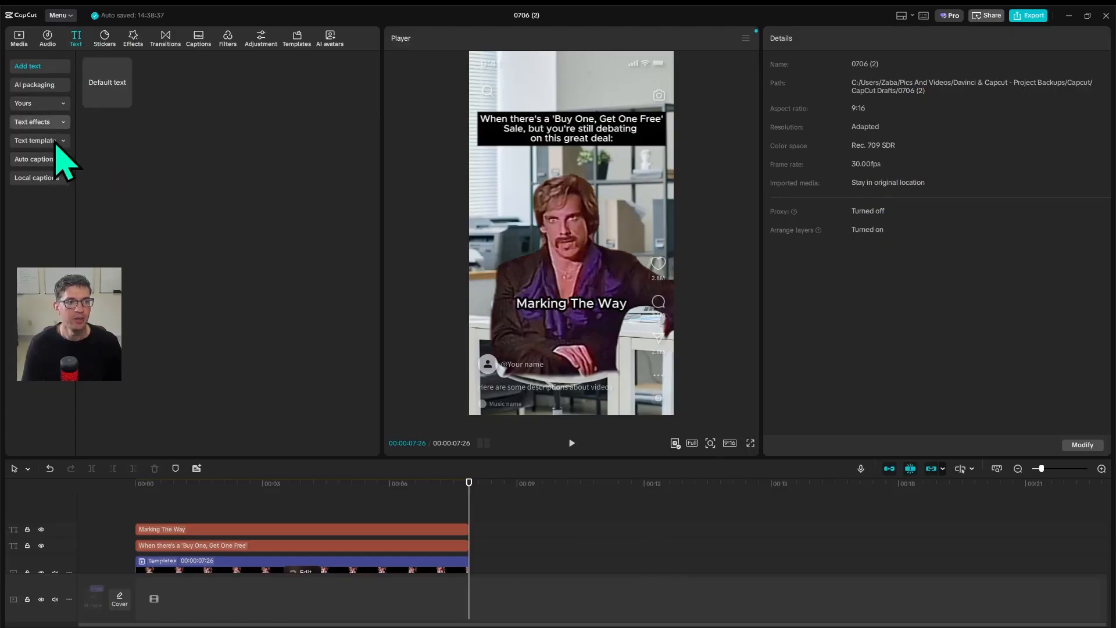
- Generate English auto captions without bilingual captions and return the playhead to the start
click(29, 161)
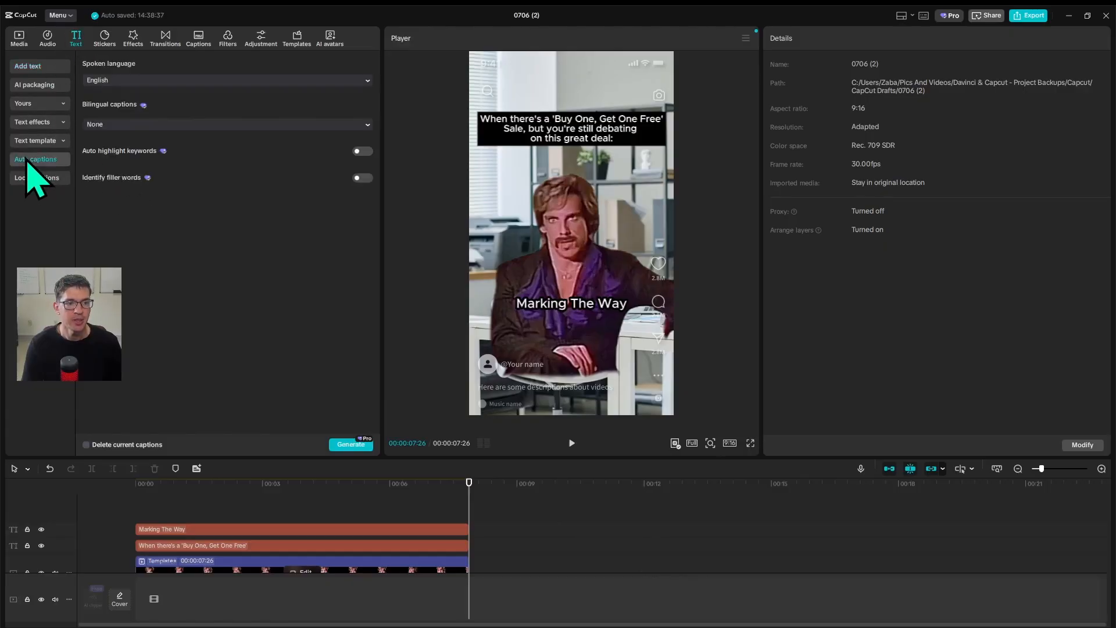
click(348, 446)
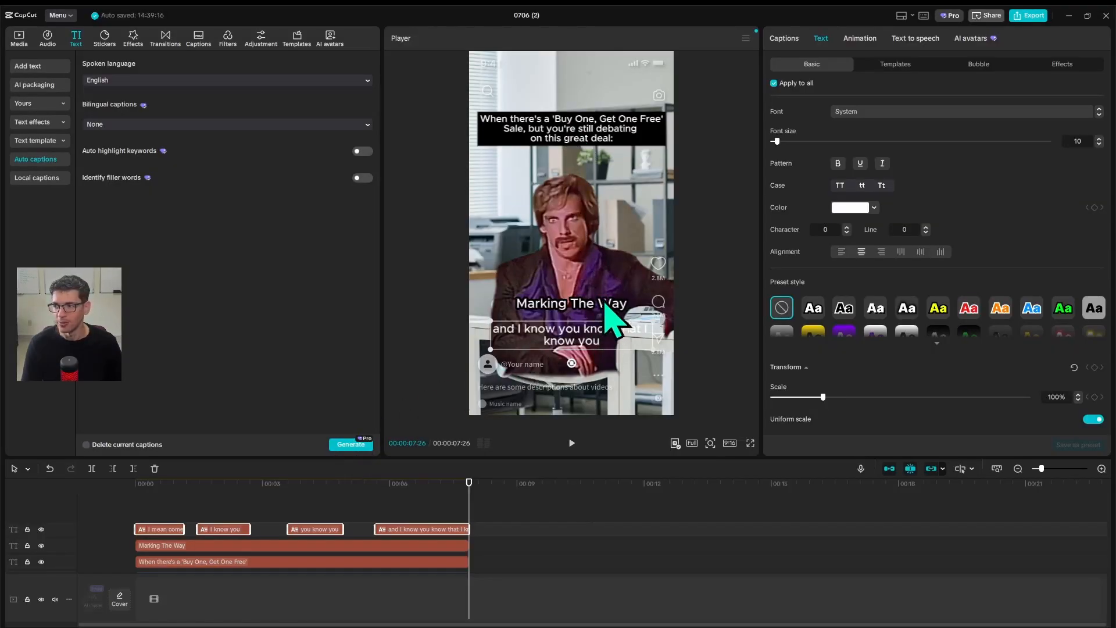
click(142, 493)
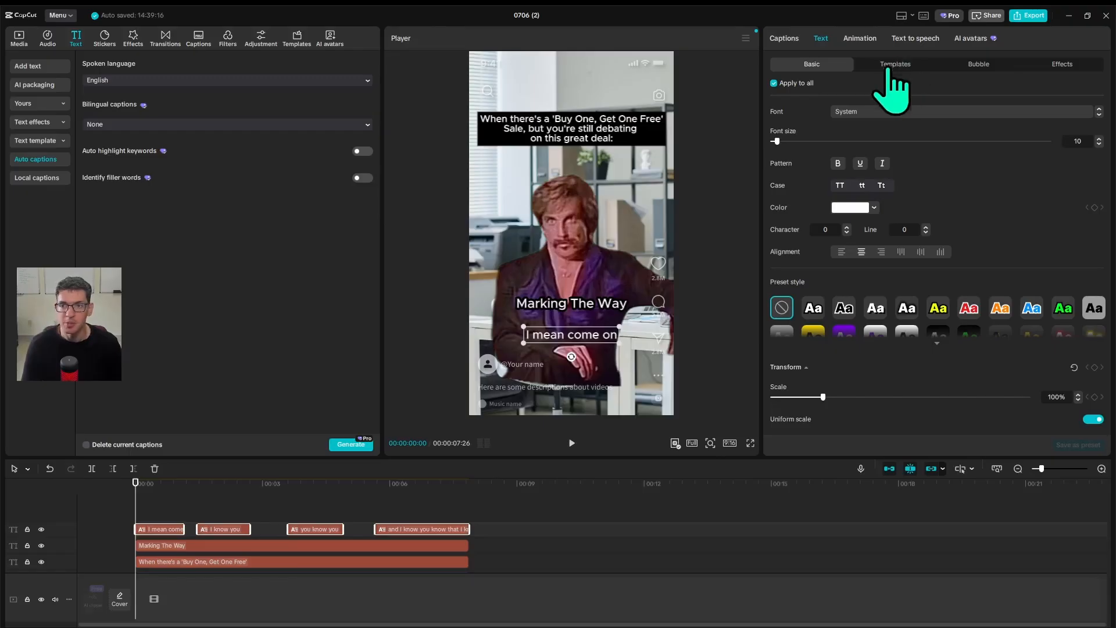
- Apply the bold uppercase caption template with a blue highlighted word to all of the auto captions
click(774, 84)
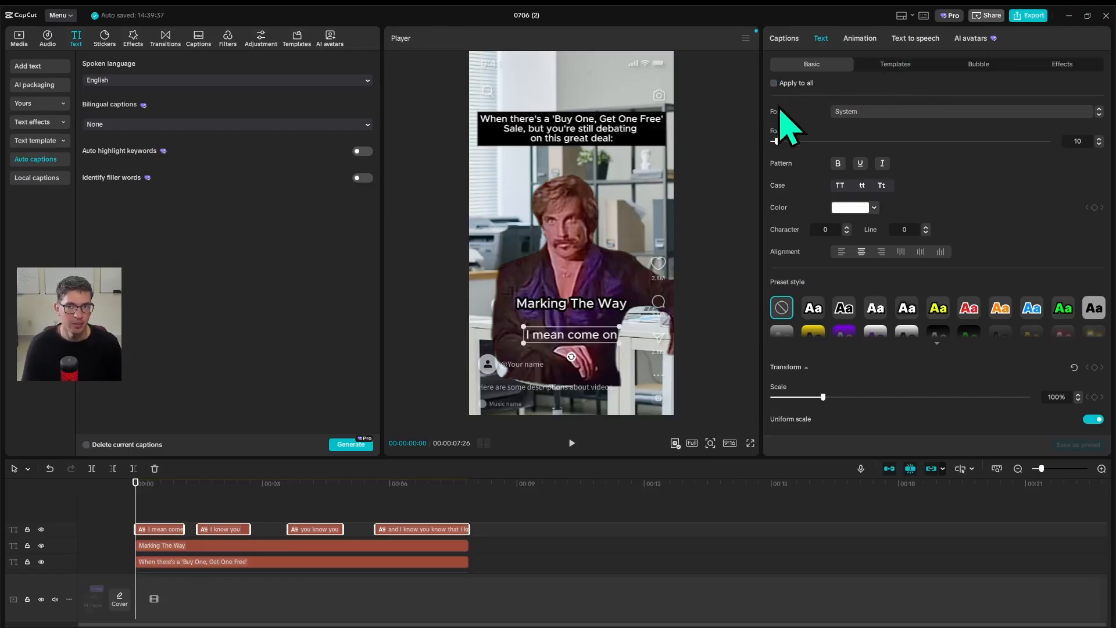
click(882, 64)
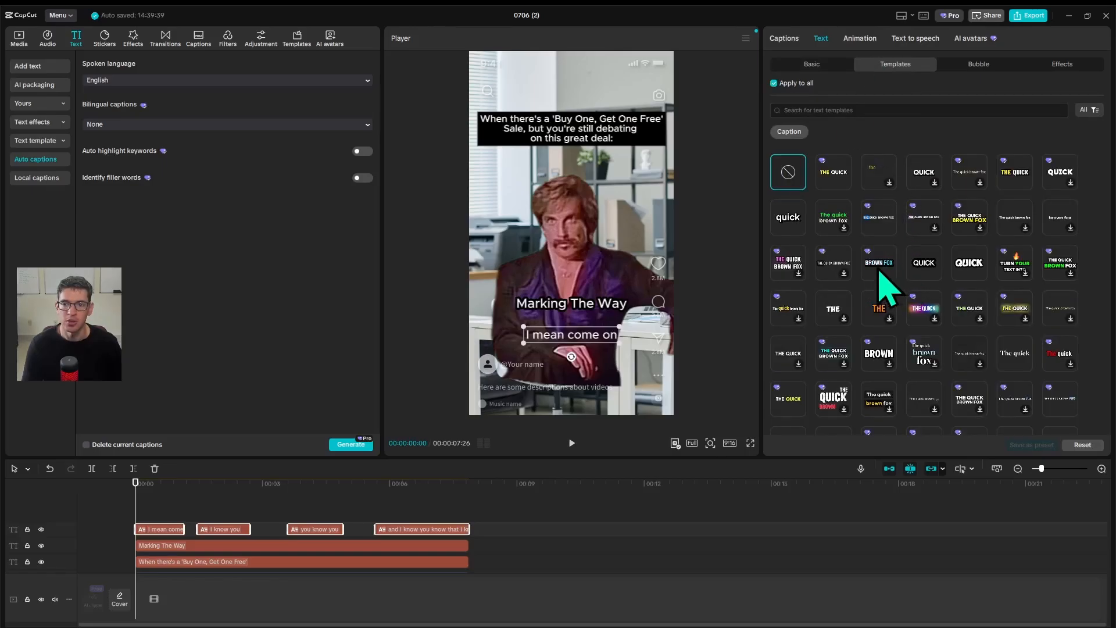
click(880, 272)
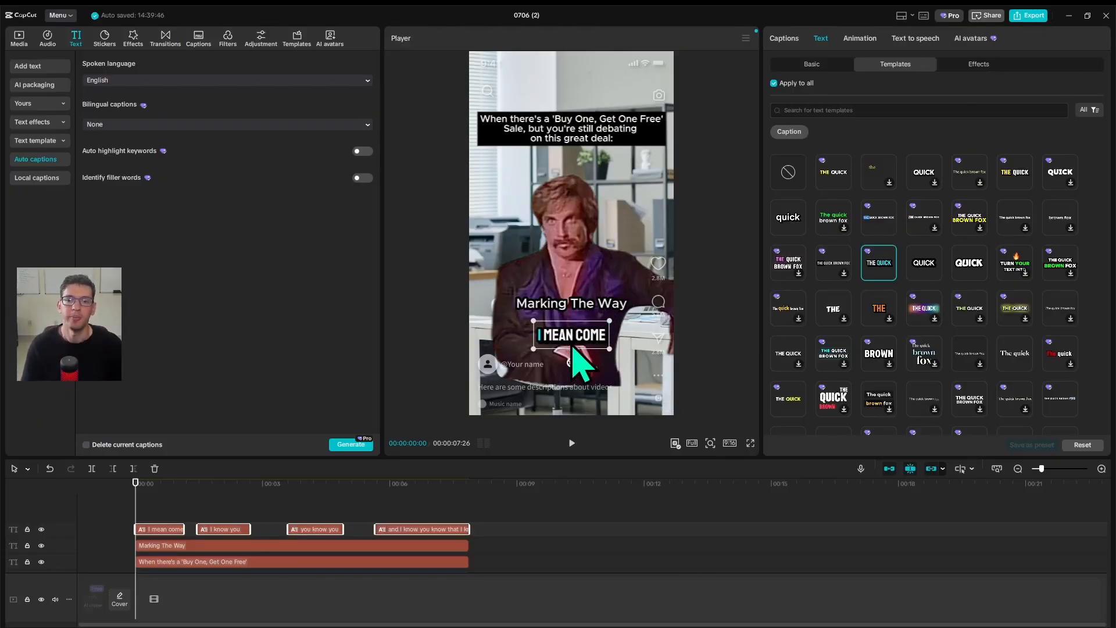
- Set the social media preview overlay to TikTok and scrub around the six-second mark to check the captions
click(675, 445)
click(700, 491)
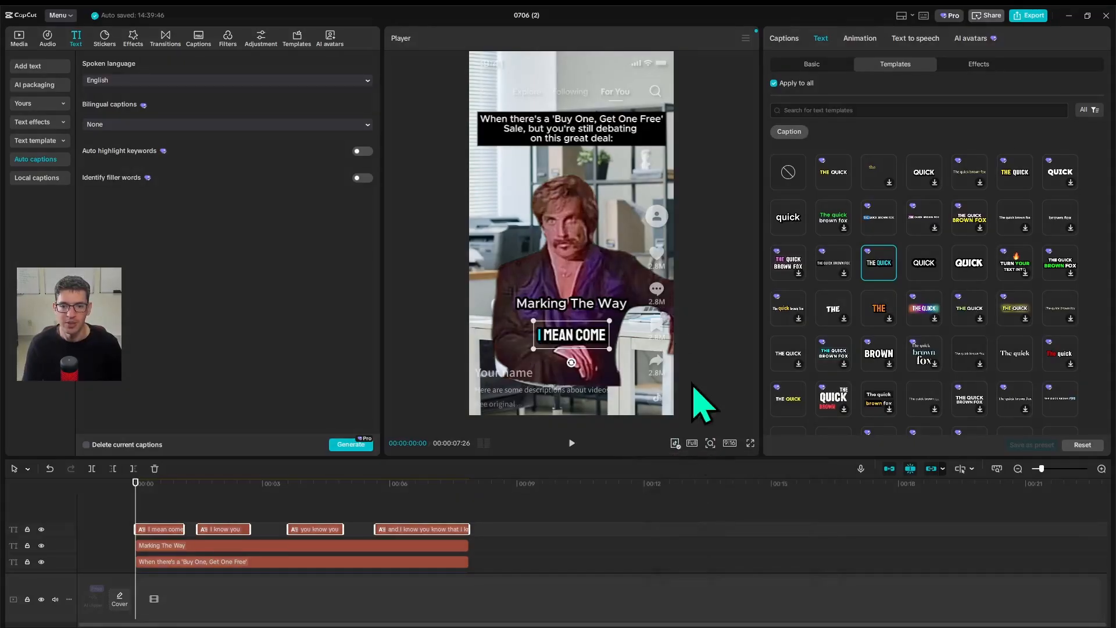
click(675, 444)
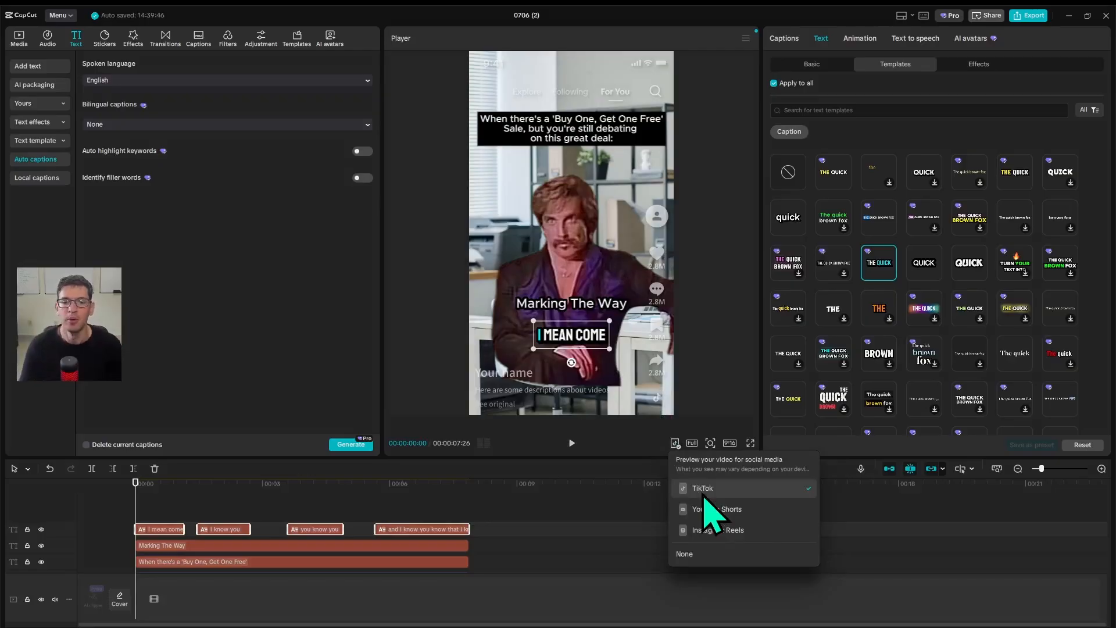
click(430, 503)
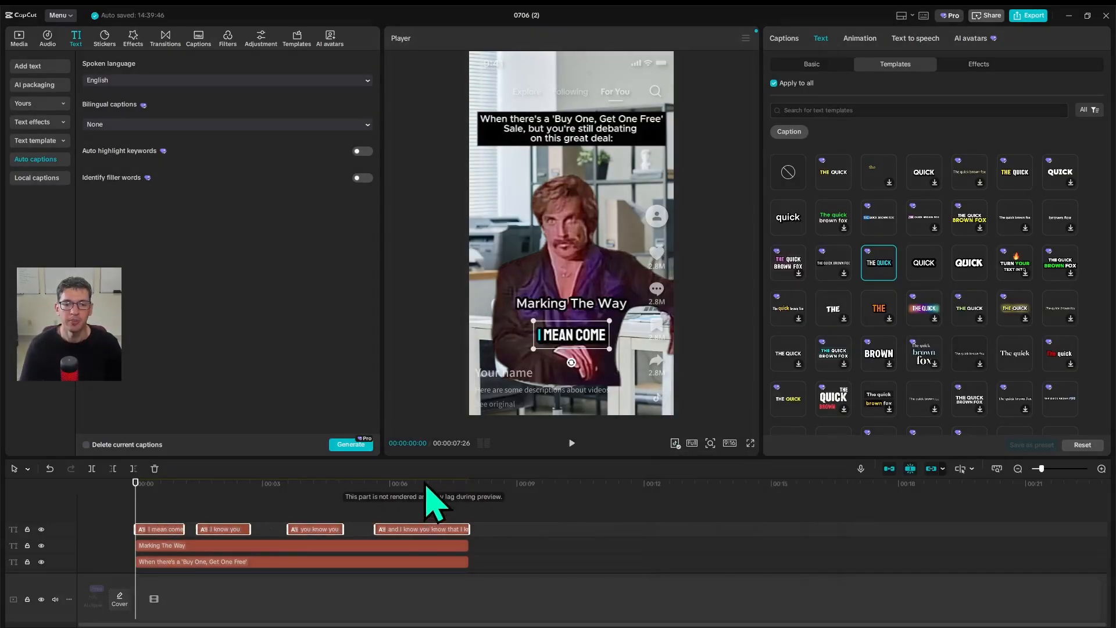
click(415, 484)
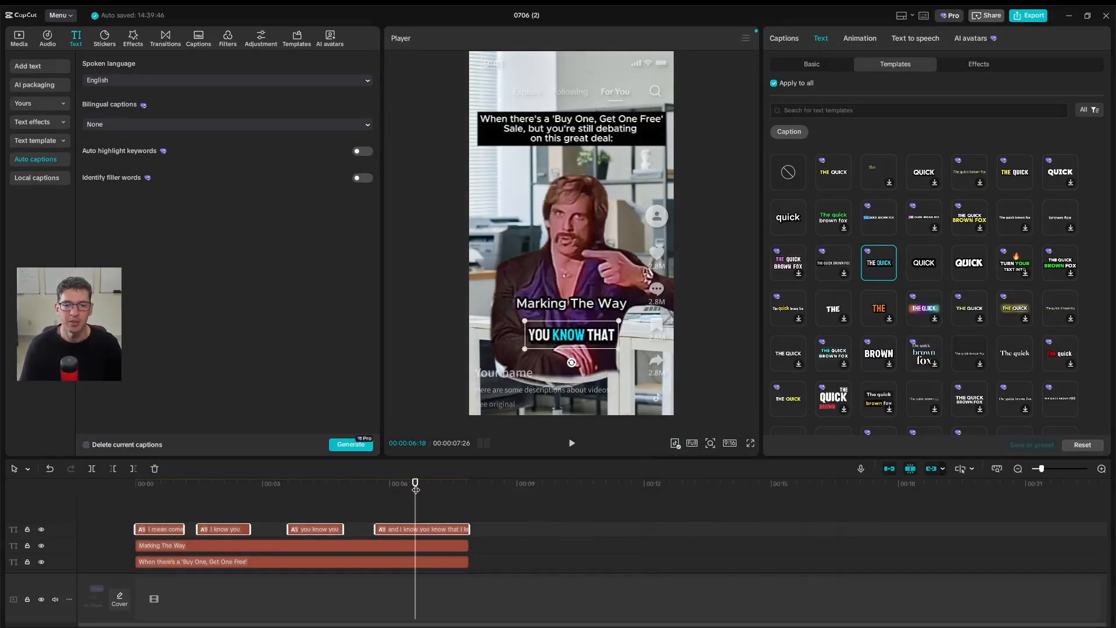
drag(416, 489, 398, 490)
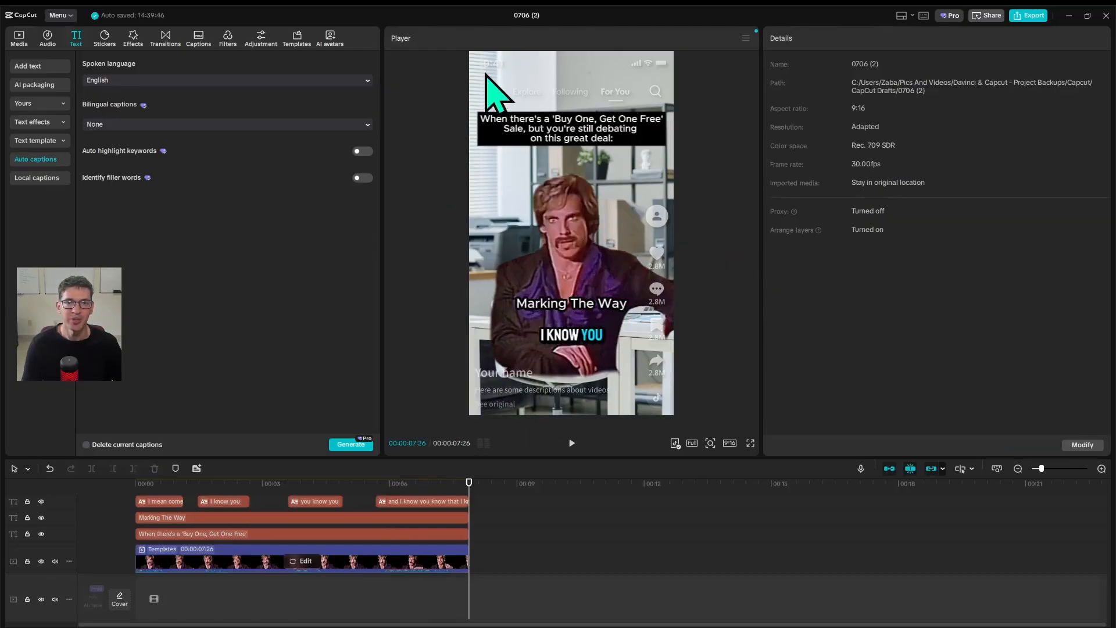
- Rename the project as "BOGO - Marking The Way"
click(527, 16)
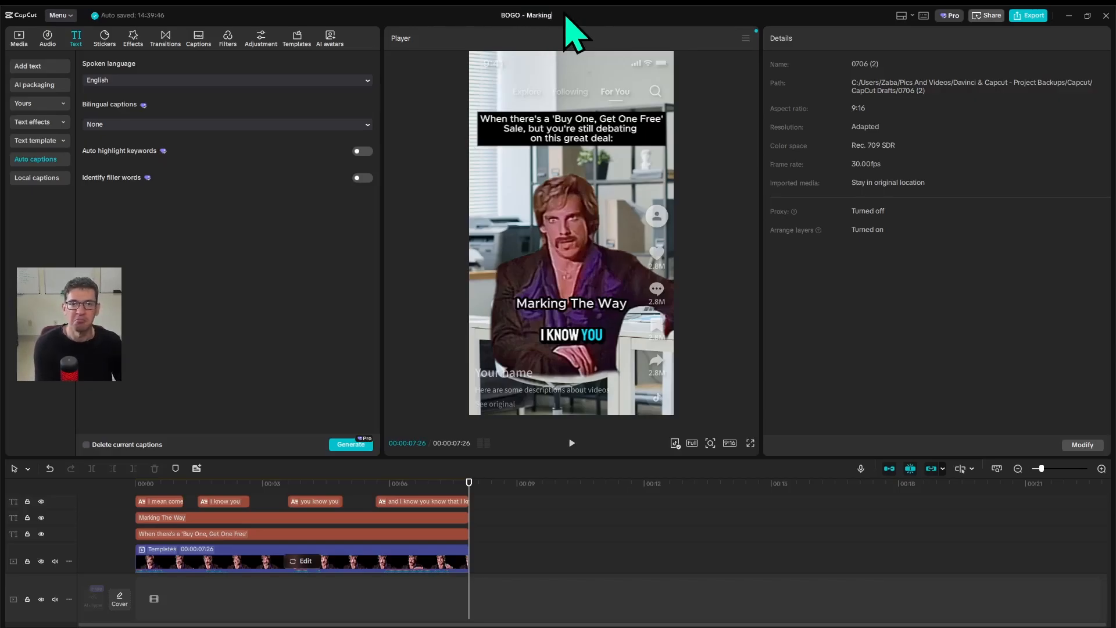
text(BOGO - Marking The Way)
key(Return)
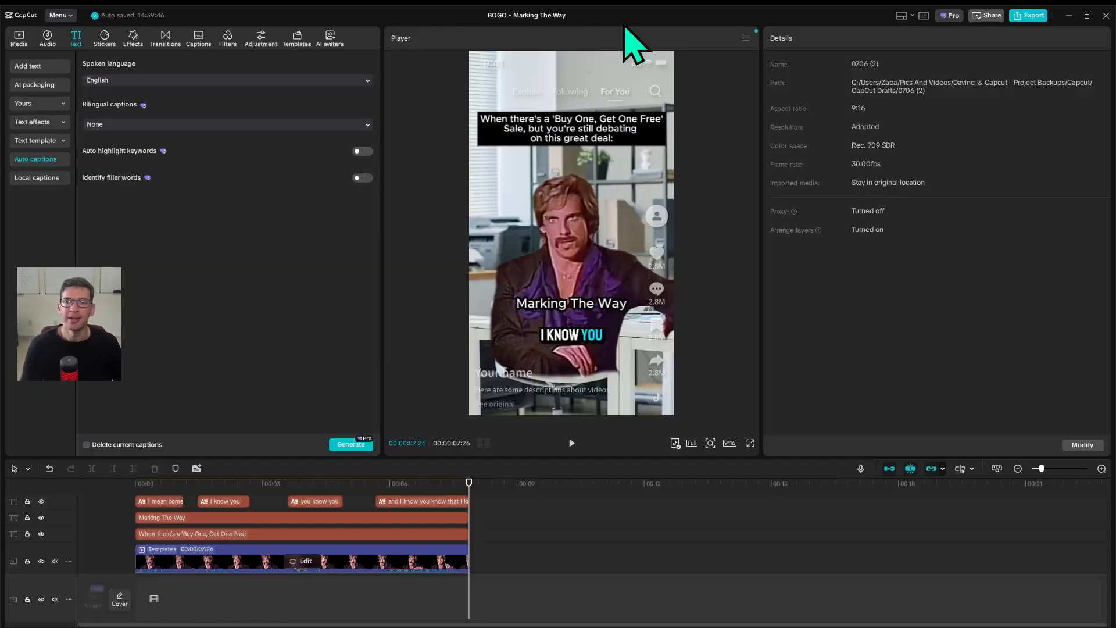
- Export the video at 1080P as a 30fps H.264 mp4 with SRT captions, and dismiss the sharing options
click(1030, 16)
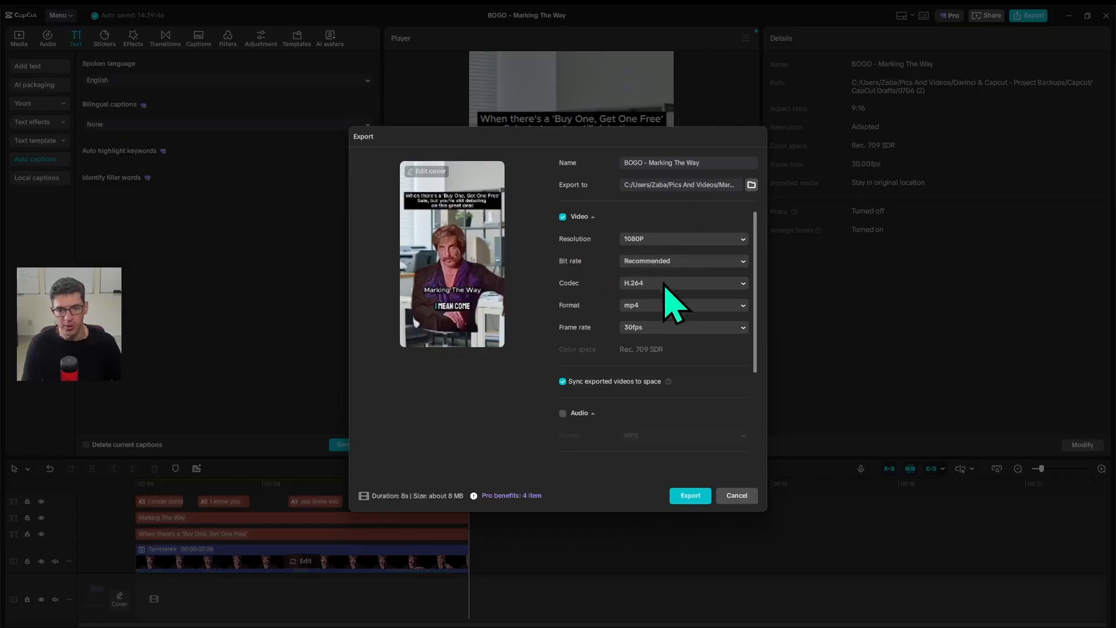
scroll(621, 333, down, 3)
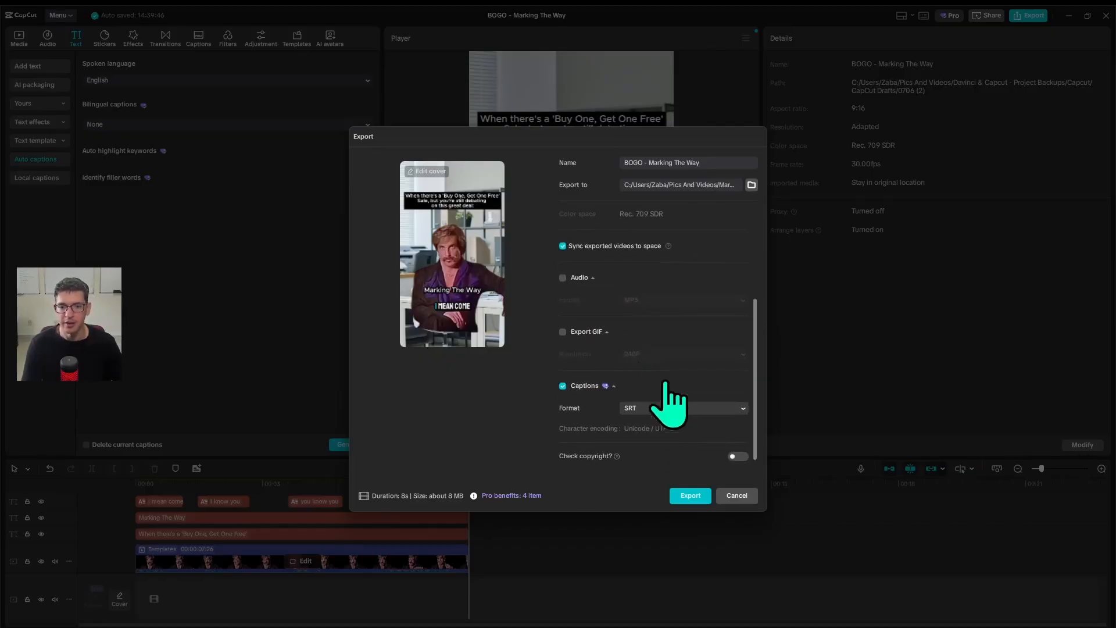
scroll(668, 396, up, 3)
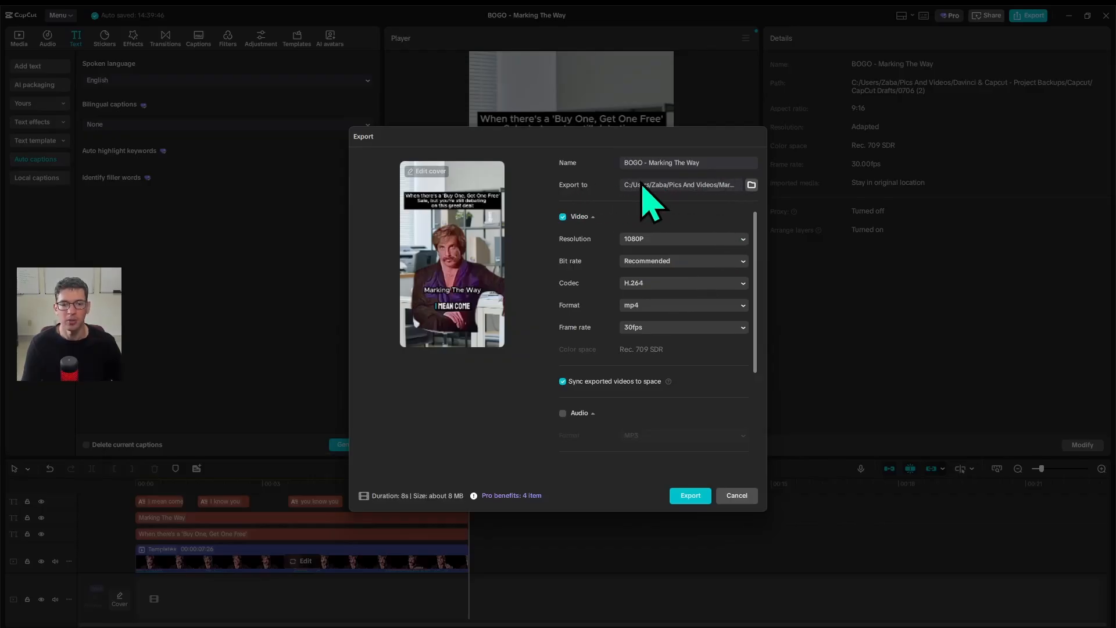
click(690, 498)
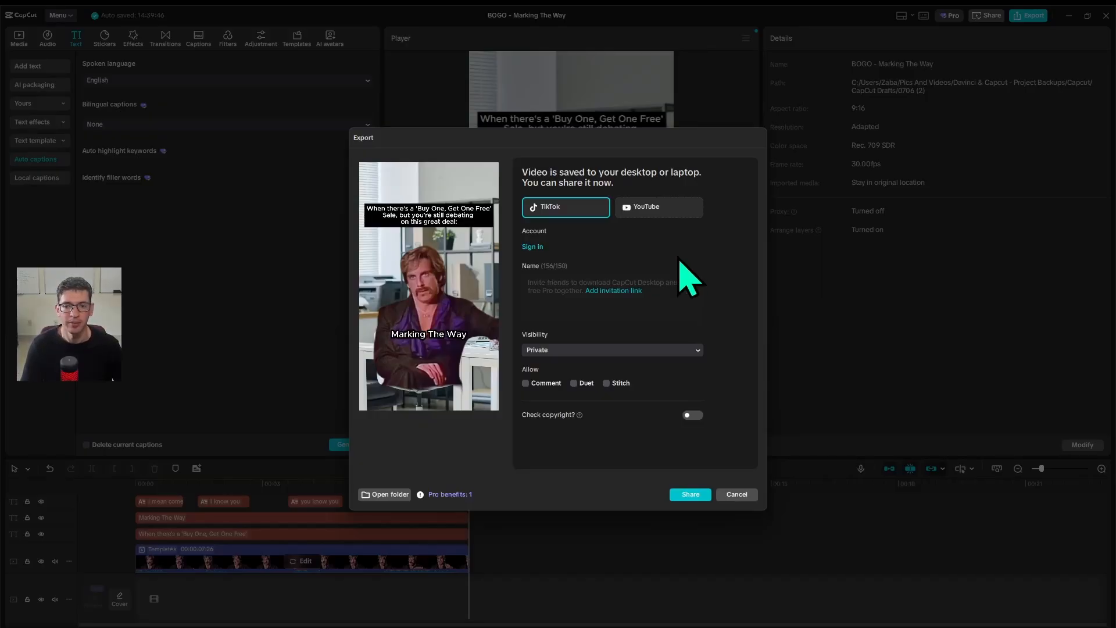
click(737, 495)
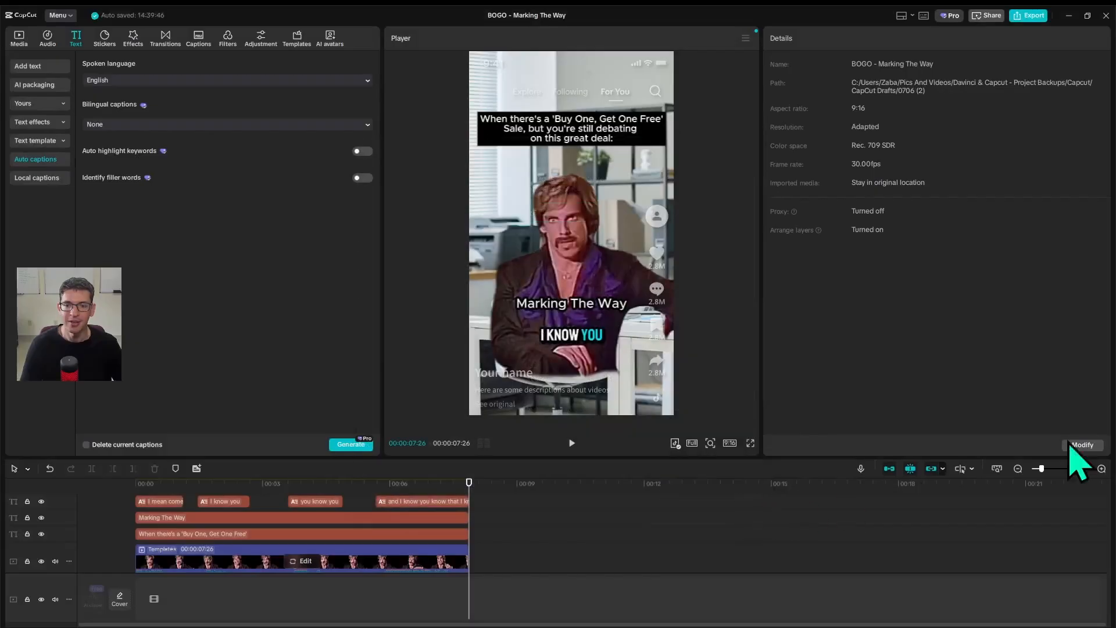
- In File Explorer, open the "BOGO - Marking The Way" export folder, play the exported video and pause it partway
drag(1111, 348, 382, 7)
click(453, 128)
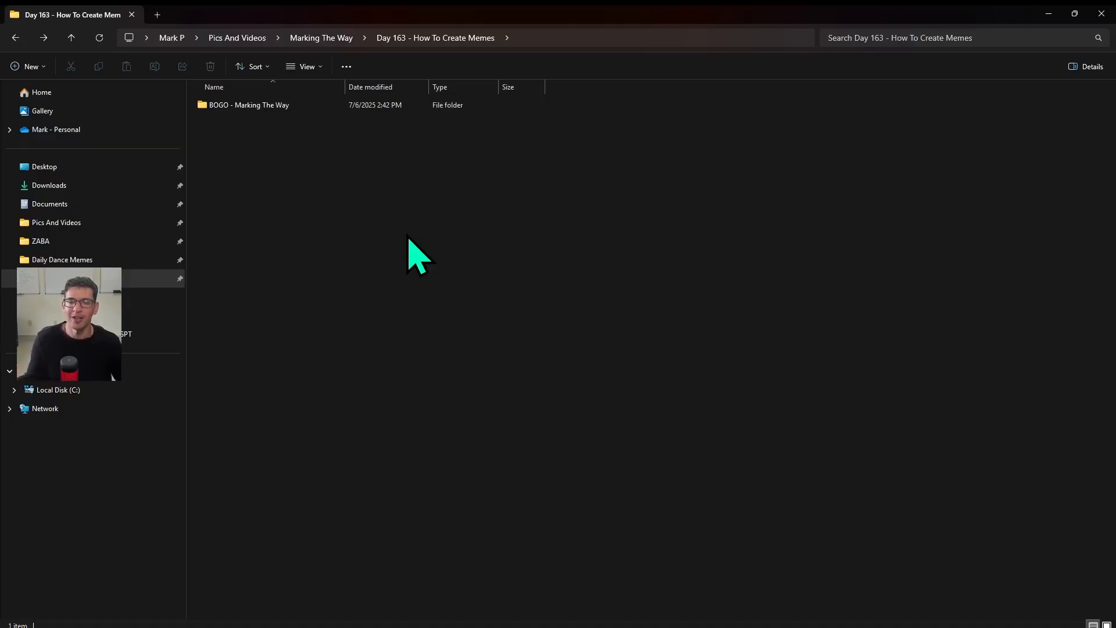
double_click(247, 106)
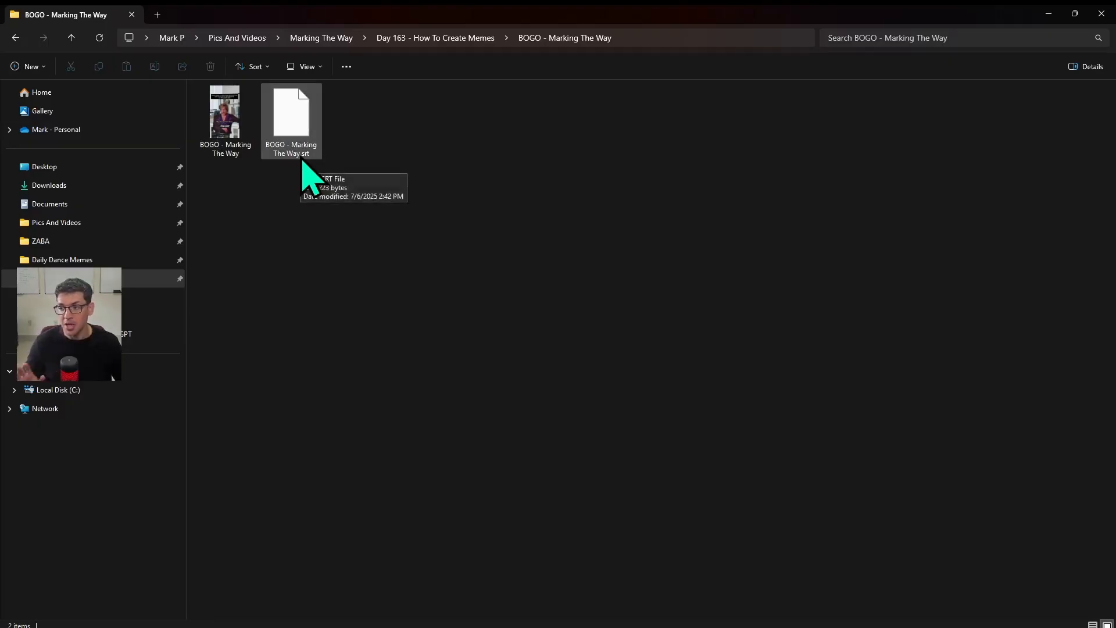
click(221, 134)
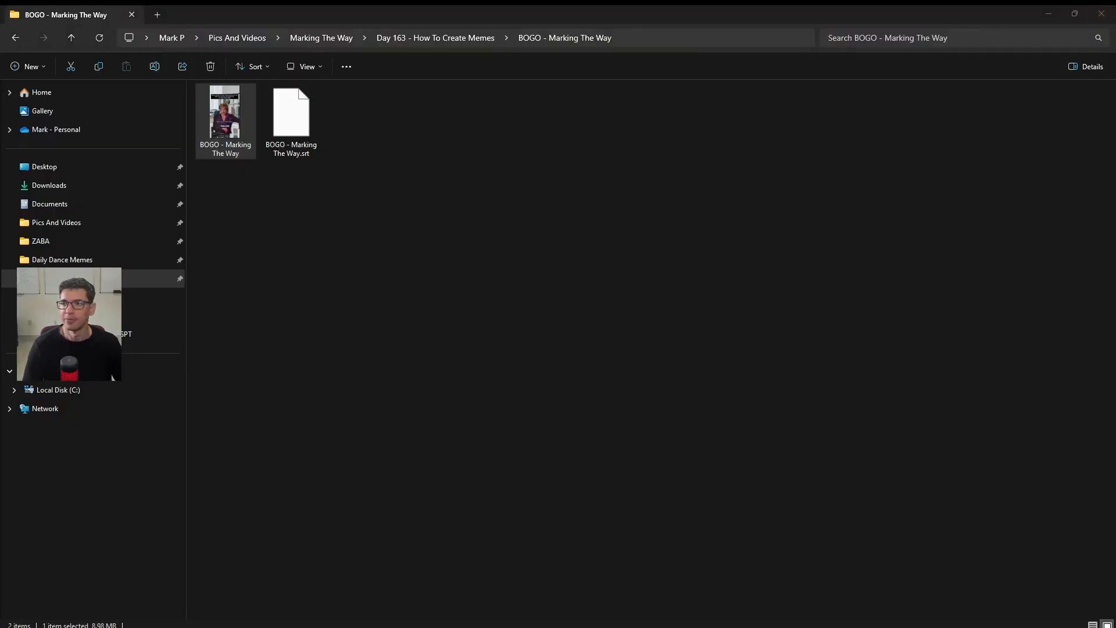
key(Return)
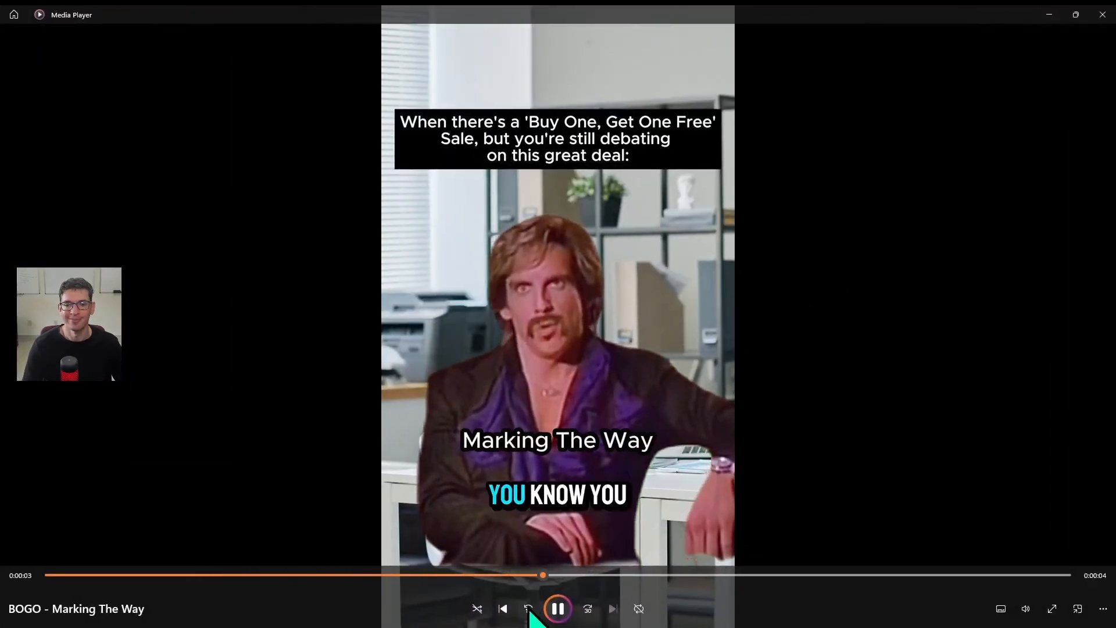
click(558, 609)
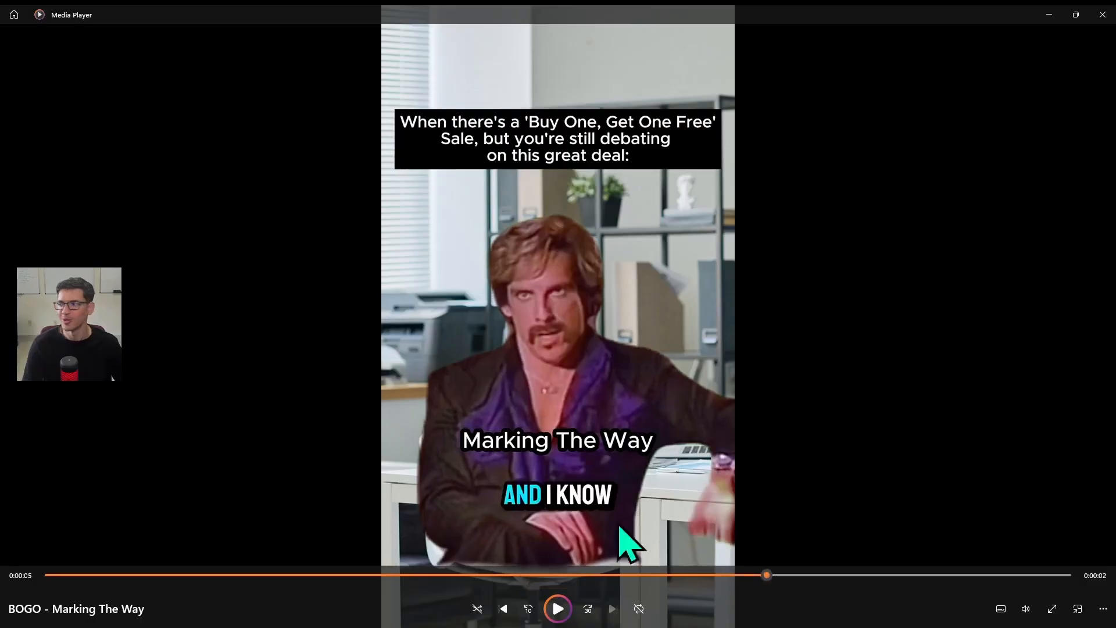